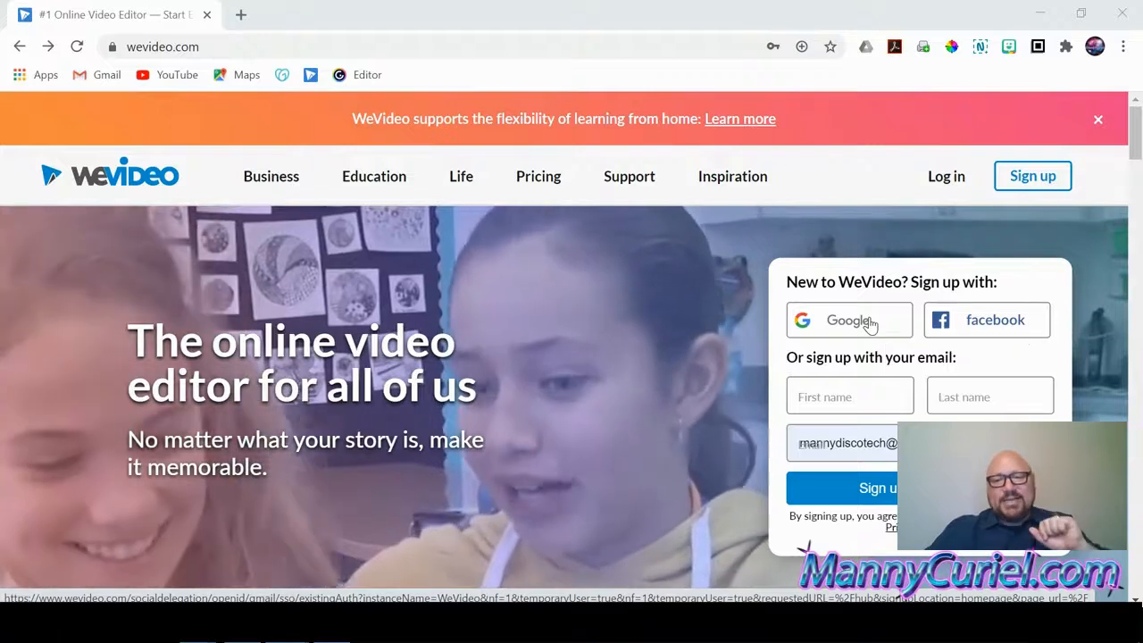
Sign in with the Google account and open a new video project showing its stock media.
left_click(871, 324)
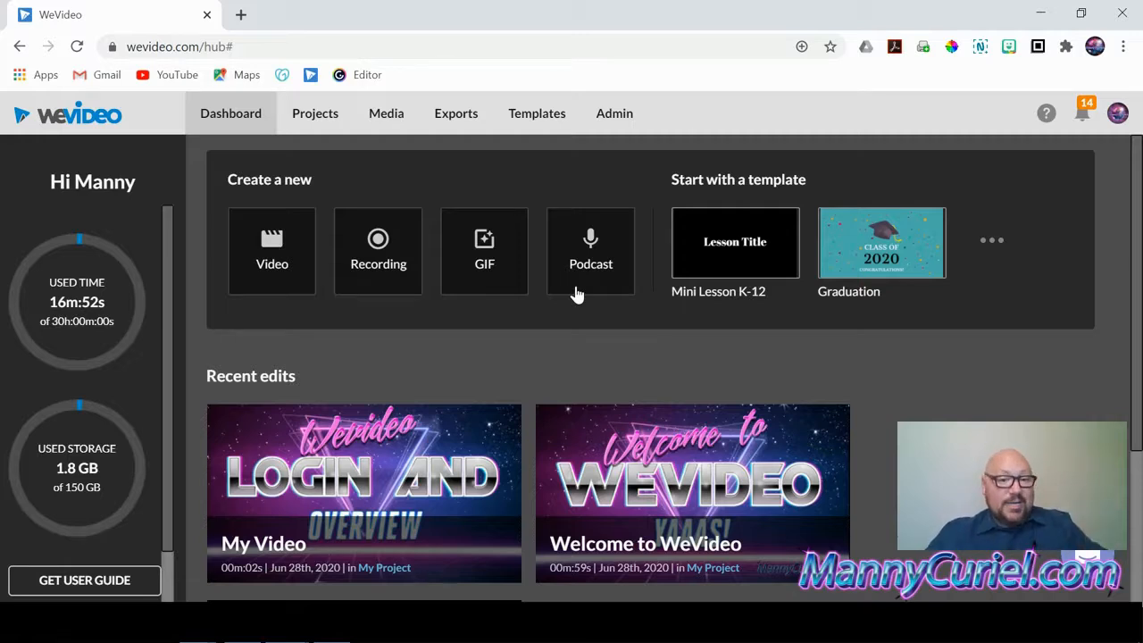
left_click(287, 282)
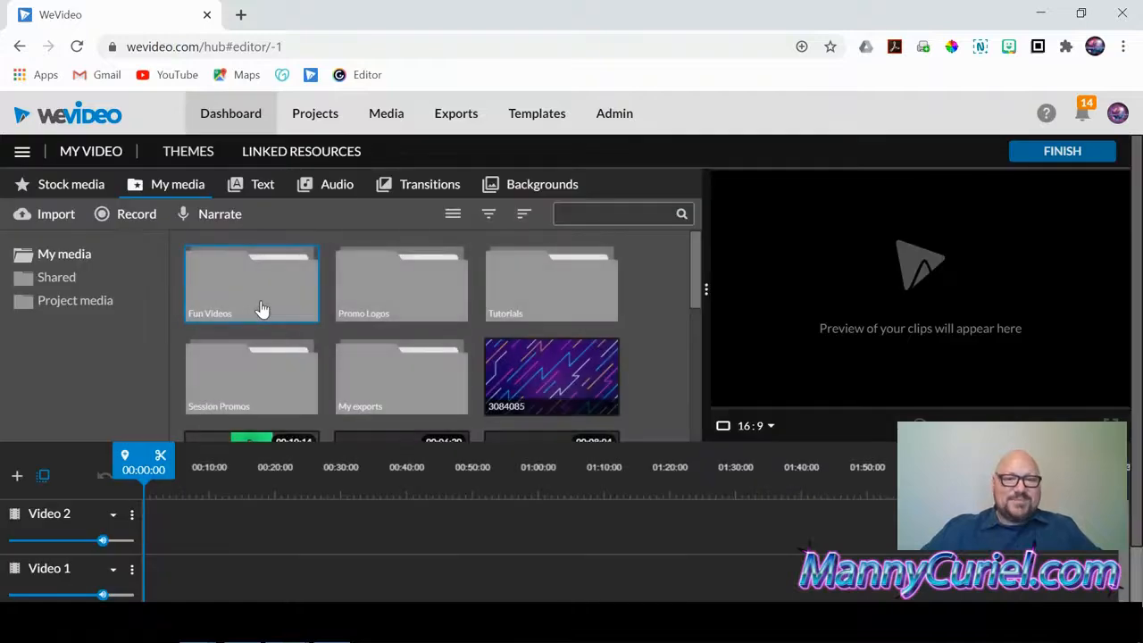
left_click(72, 184)
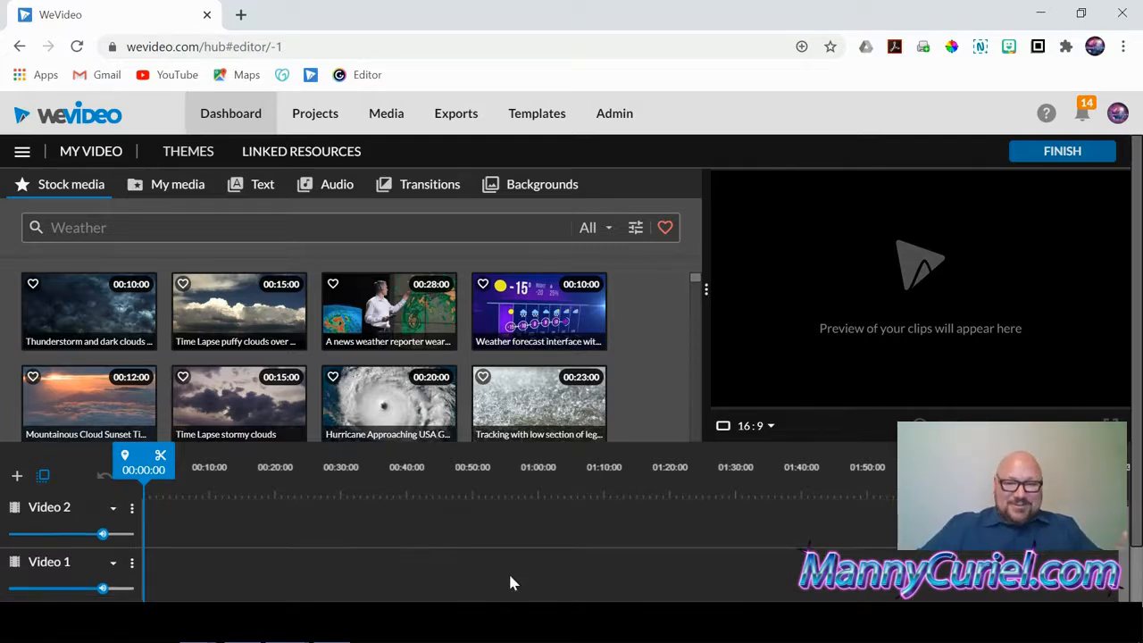
Add the stock clip of the news weather reporter to the start of the Video 1 track and enlarge the timeline scale.
scroll(505, 576, "down", 2)
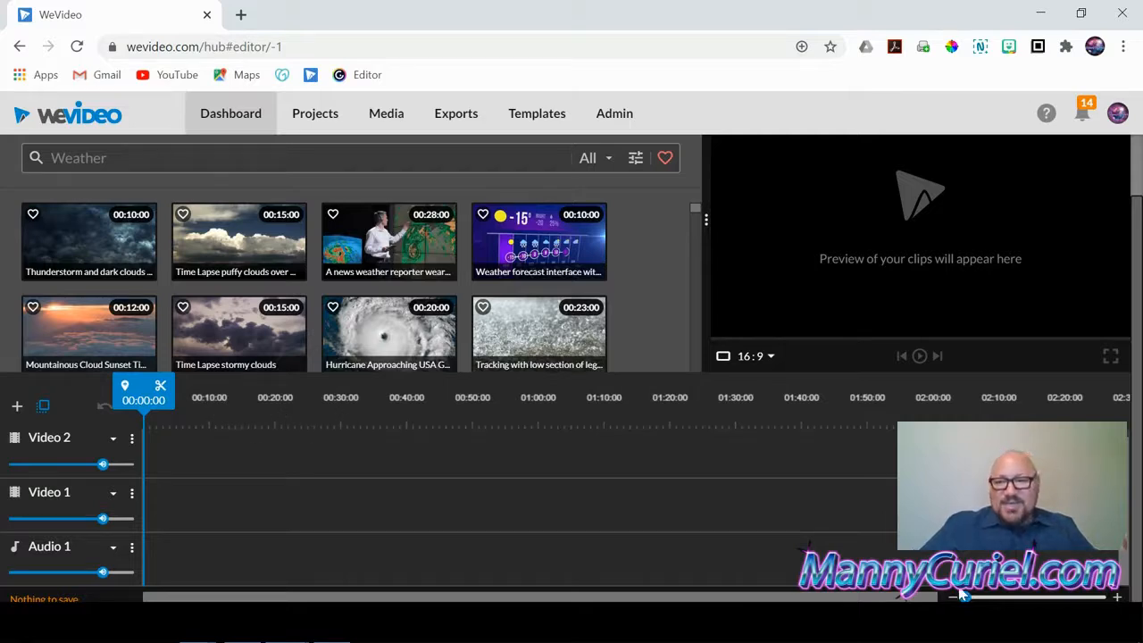
left_click_drag(964, 596, 1000, 597)
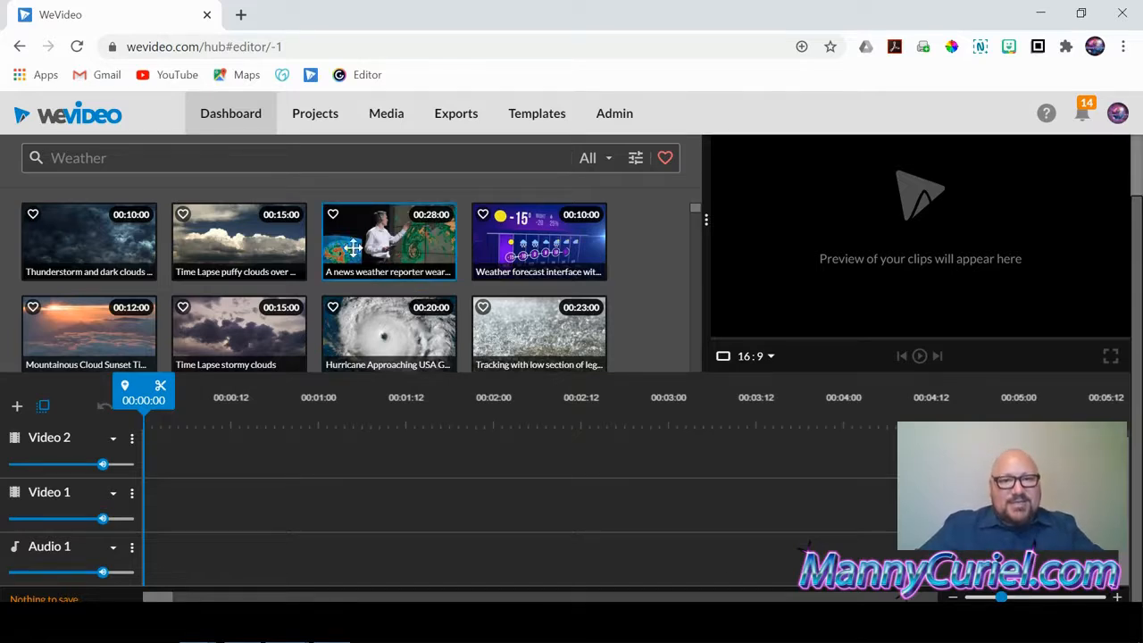
left_click_drag(384, 241, 159, 506)
left_click_drag(999, 597, 964, 597)
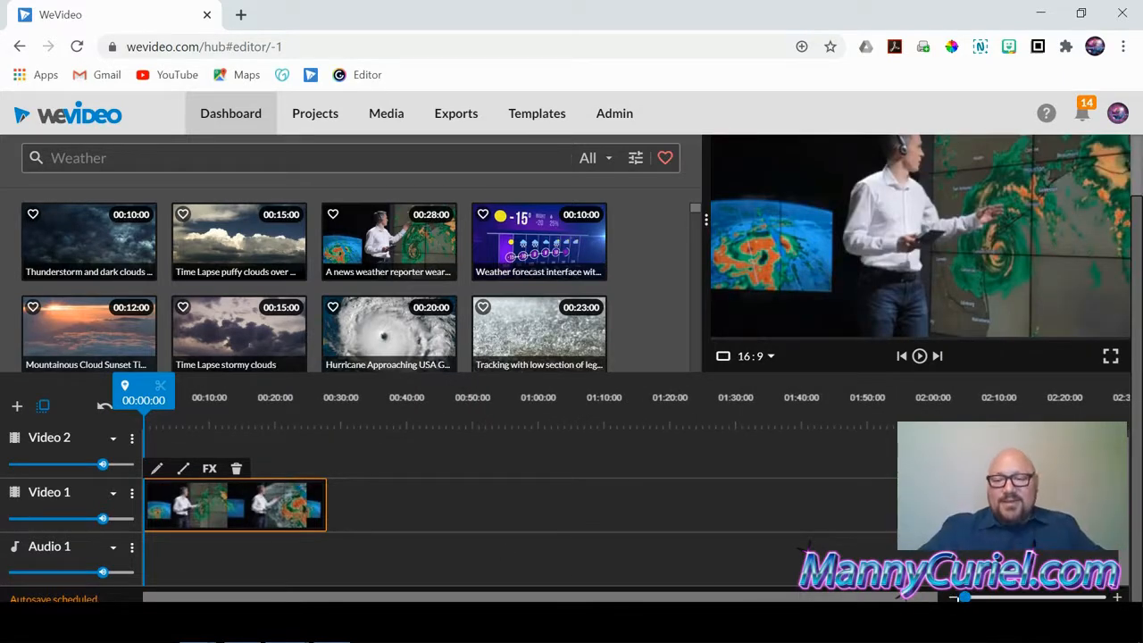
left_click_drag(966, 597, 1034, 598)
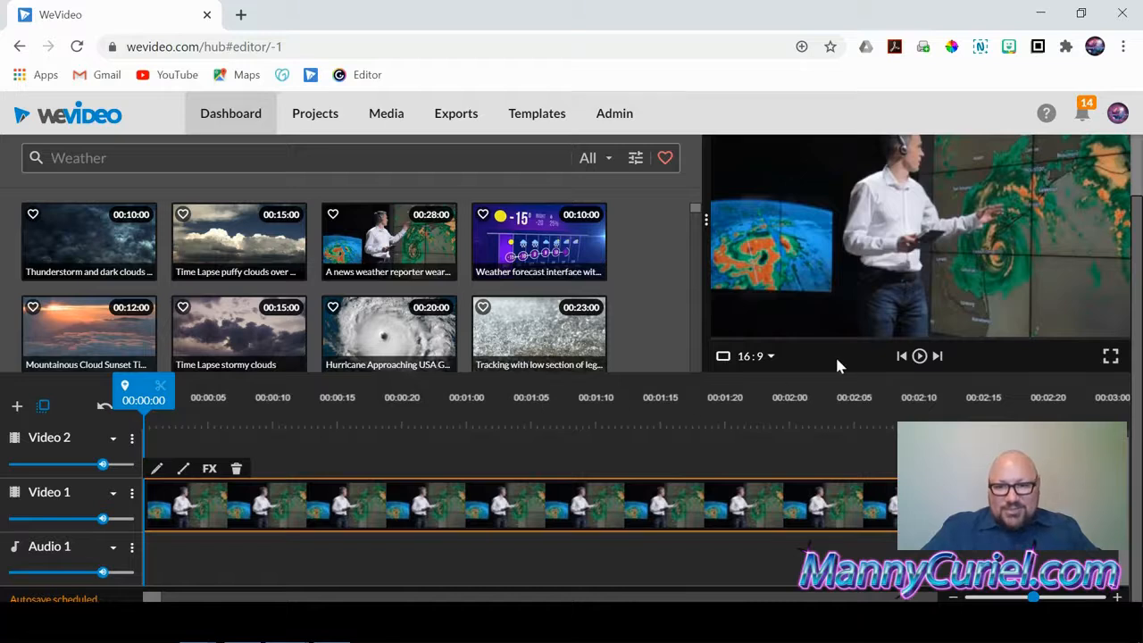
Play the beginning of the weather reporter clip and split it at 00:01:03.
left_click(920, 356)
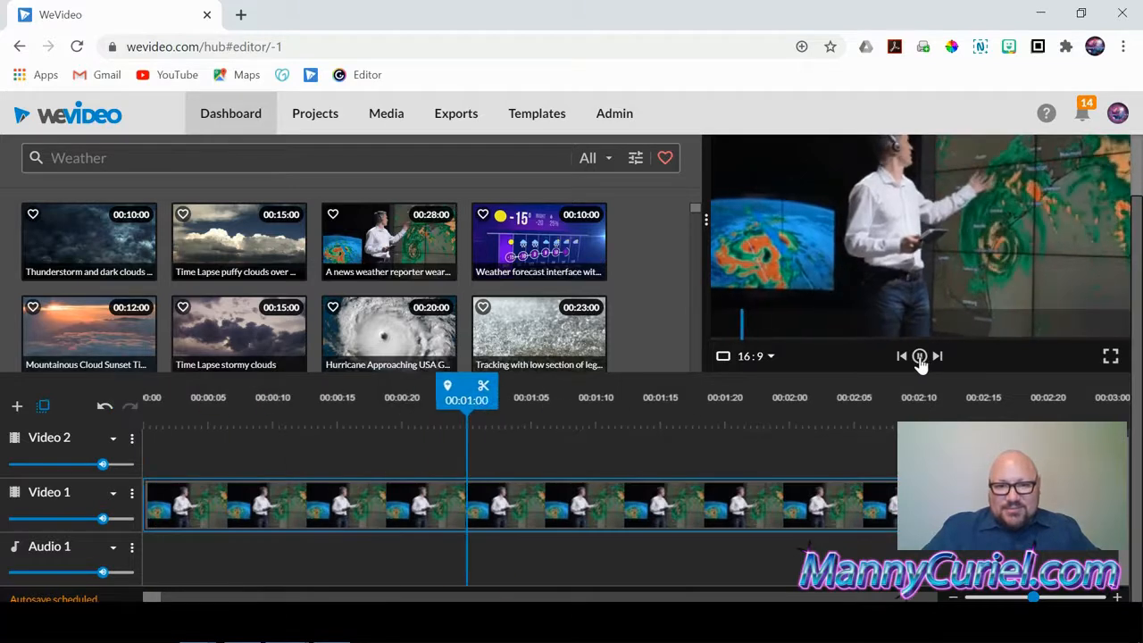
left_click(920, 357)
left_click_drag(577, 393, 532, 393)
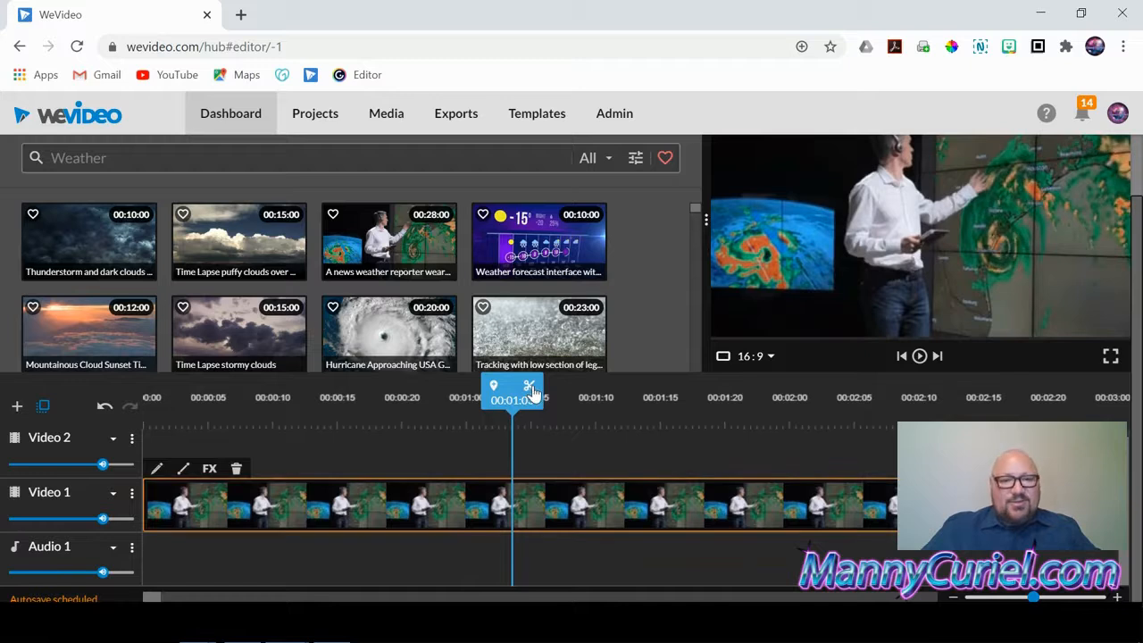
left_click(529, 390)
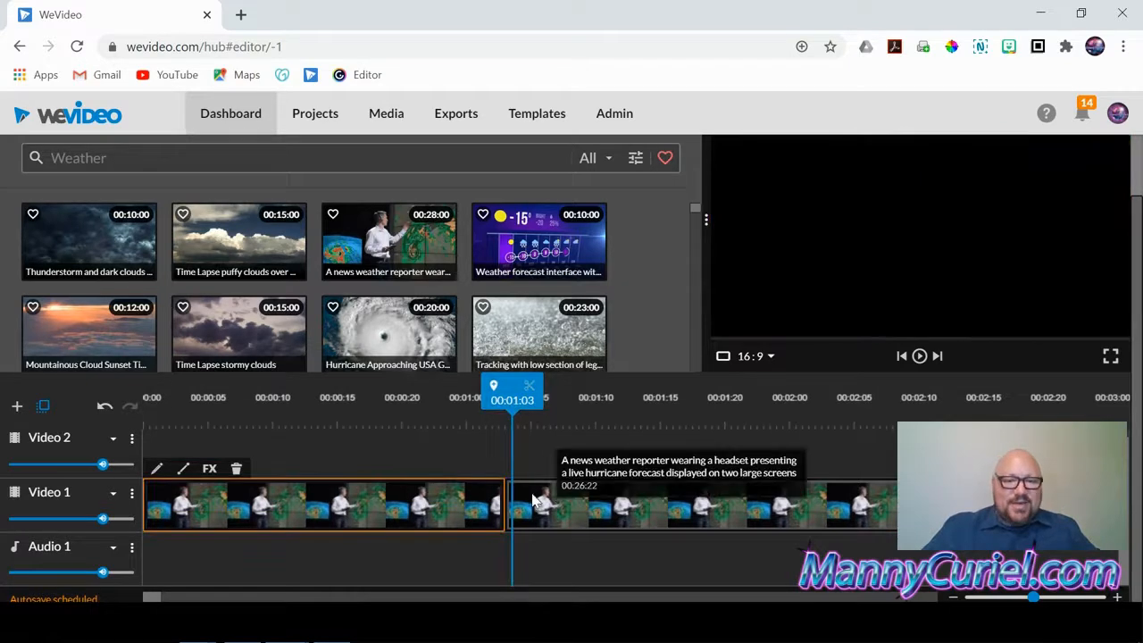
Delete the segment before the cut and move the remaining segment to the start of the Video 1 track.
key("Delete")
left_click_drag(542, 503, 150, 503)
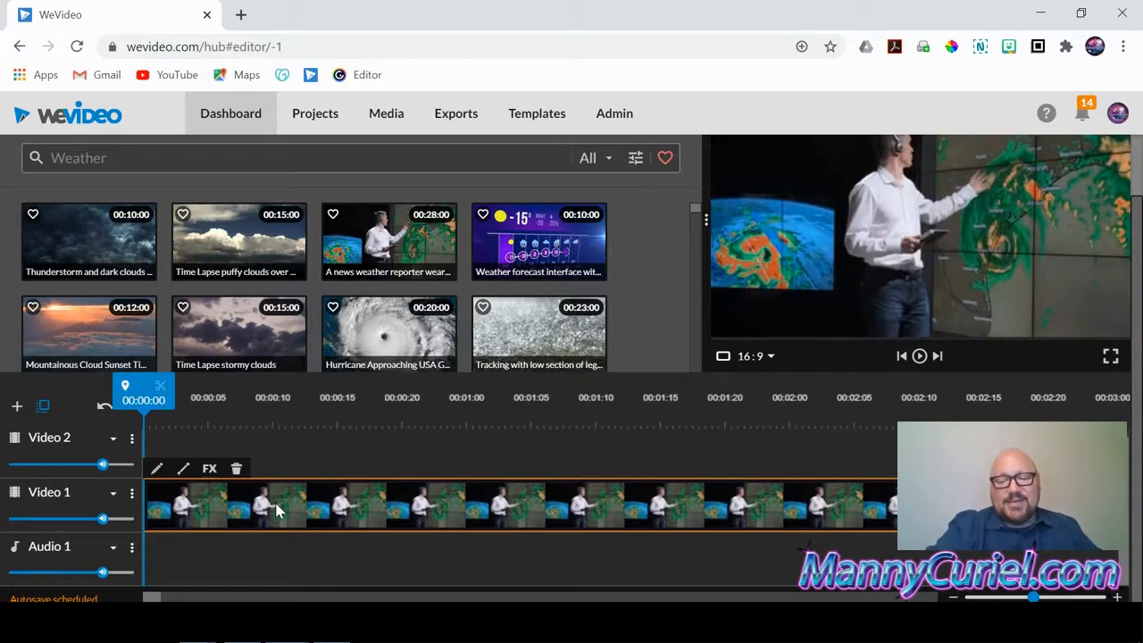
Delete the remaining weather reporter segment from the Video 1 track and restore the full timeline scale.
key("Delete")
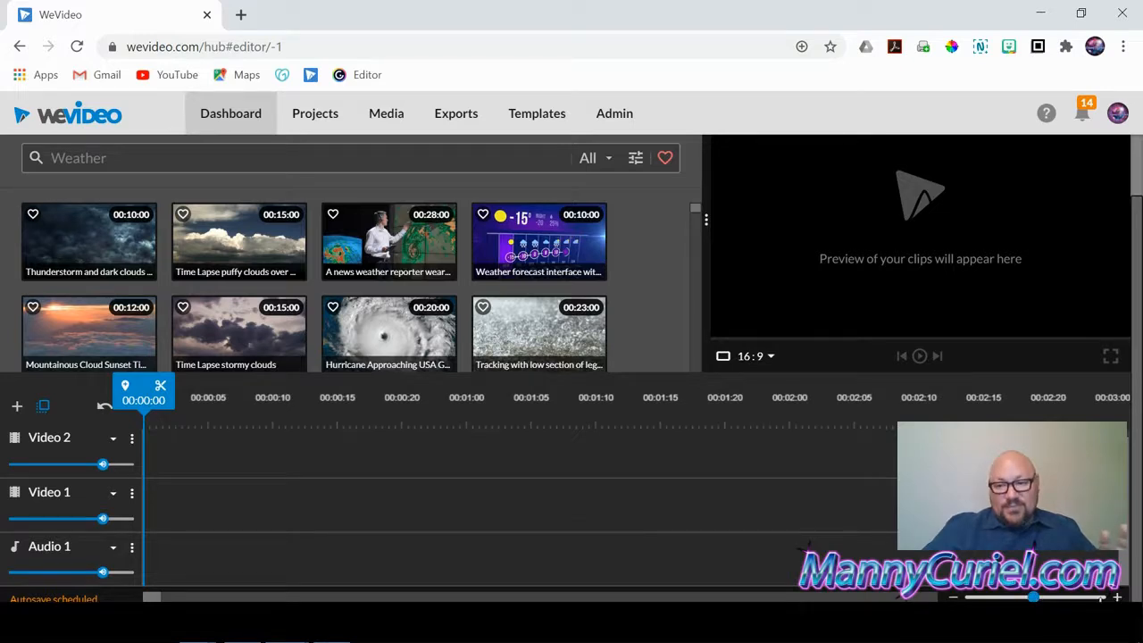
left_click_drag(1032, 595, 954, 597)
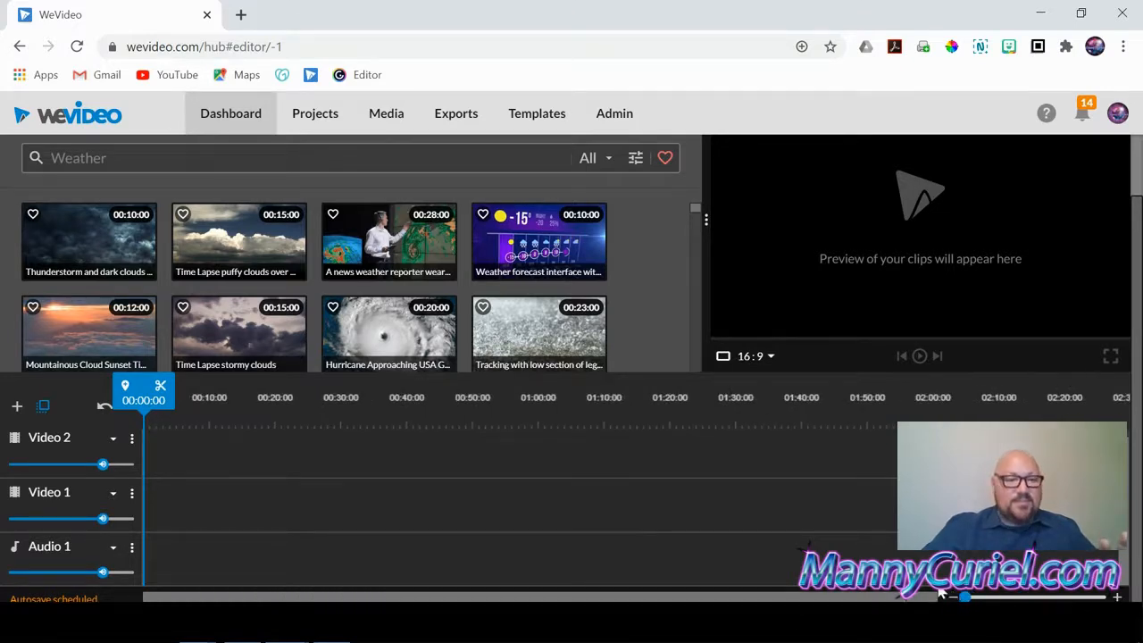
scroll(659, 282, "up", 1)
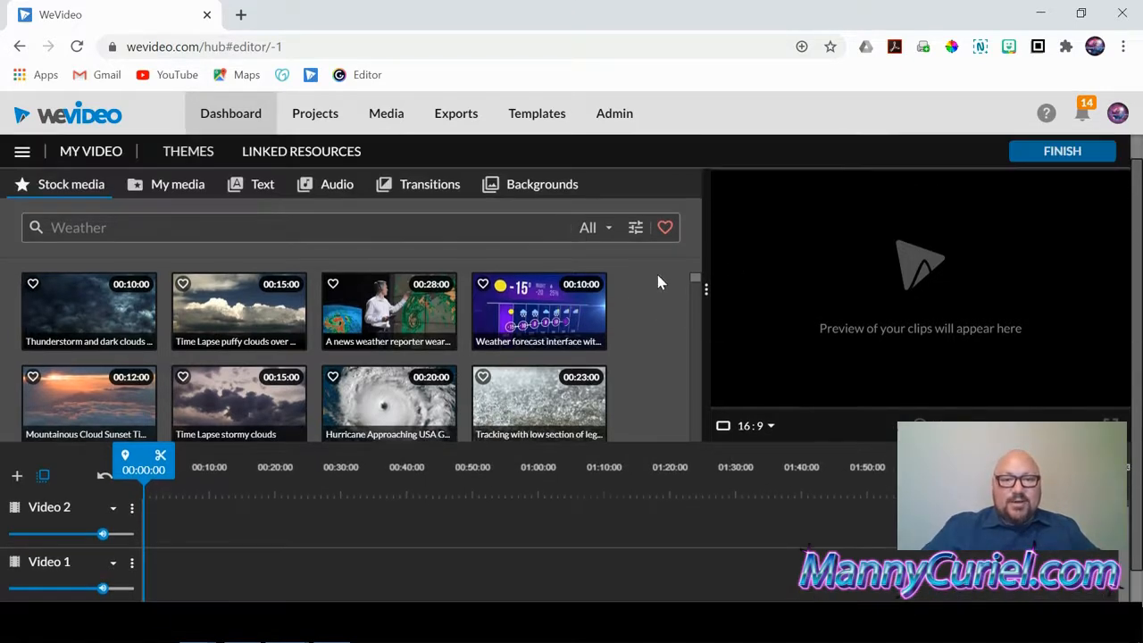
Preview the stock clip of the news weather reporter and place it at the start of the Video 1 track.
left_click(410, 308)
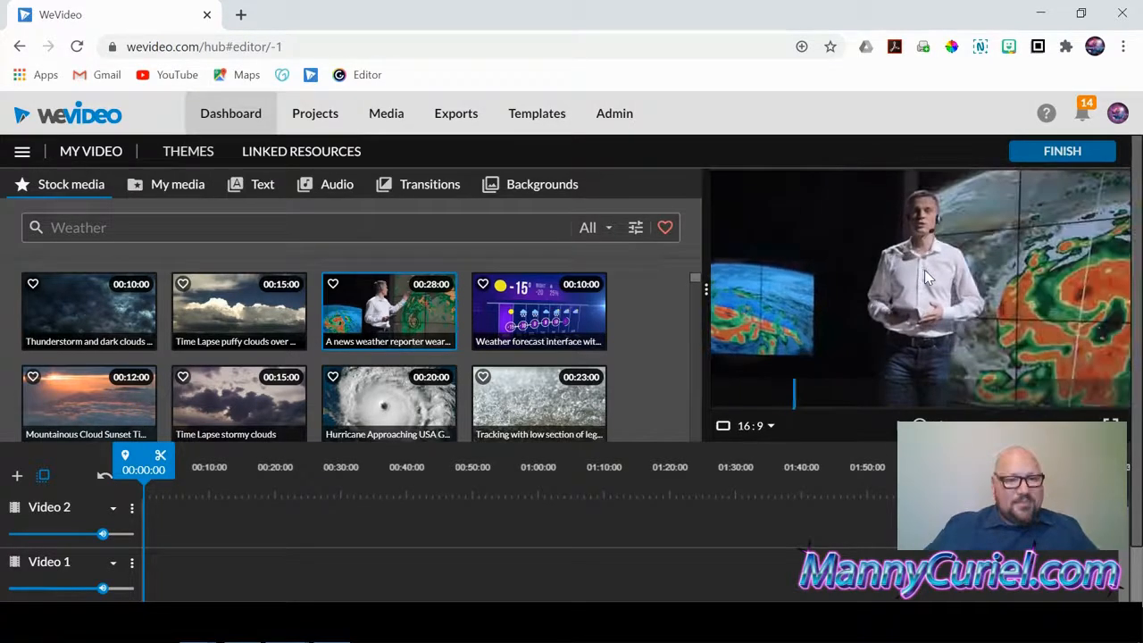
left_click_drag(349, 326, 157, 569)
scroll(381, 559, "down", 1)
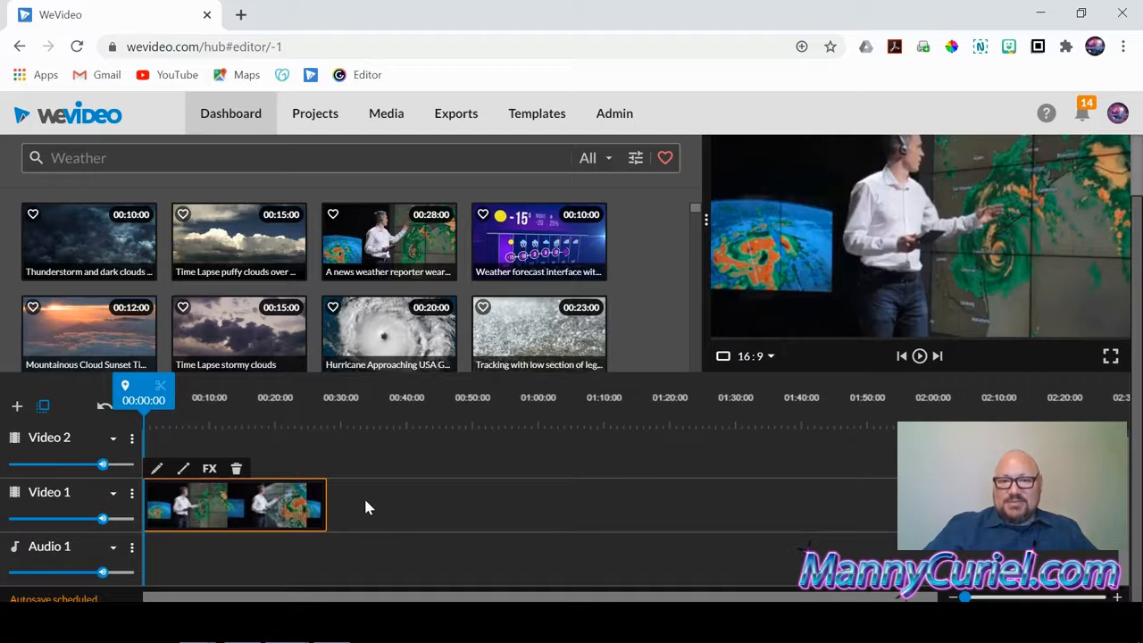
Filter the stock media by the Audio category.
scroll(612, 299, "up", 2)
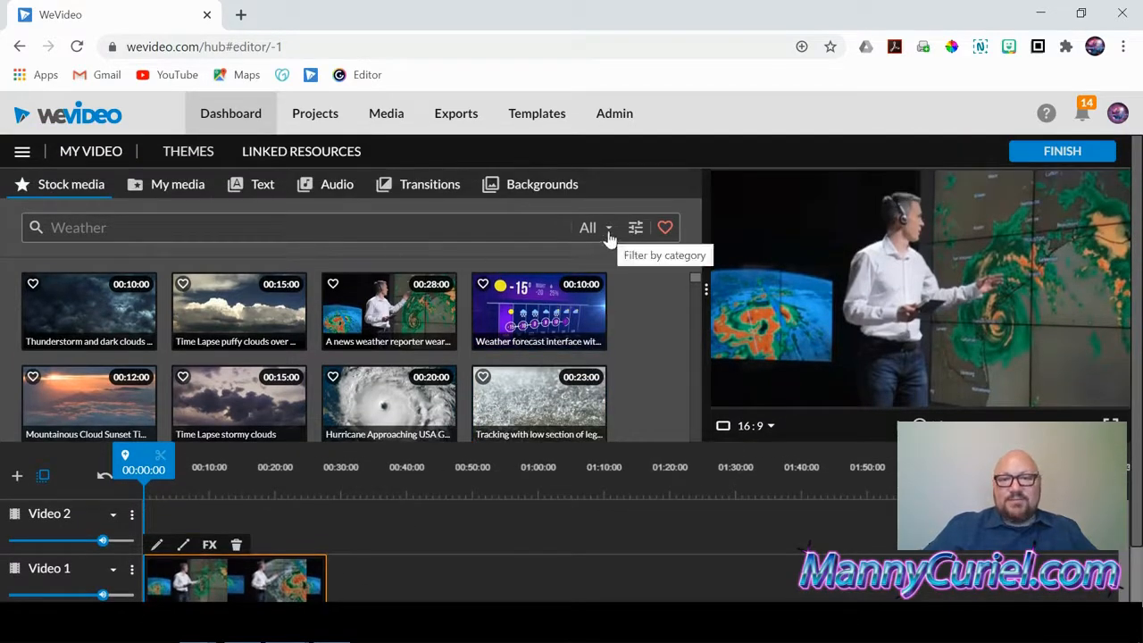
left_click(131, 228)
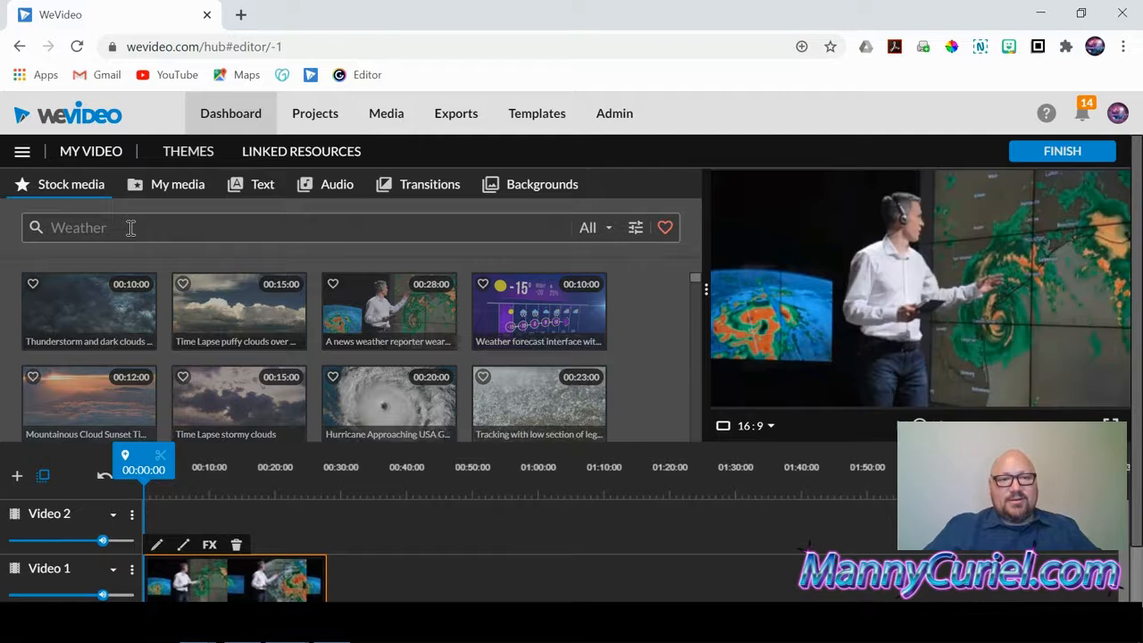
left_click(610, 229)
left_click(613, 339)
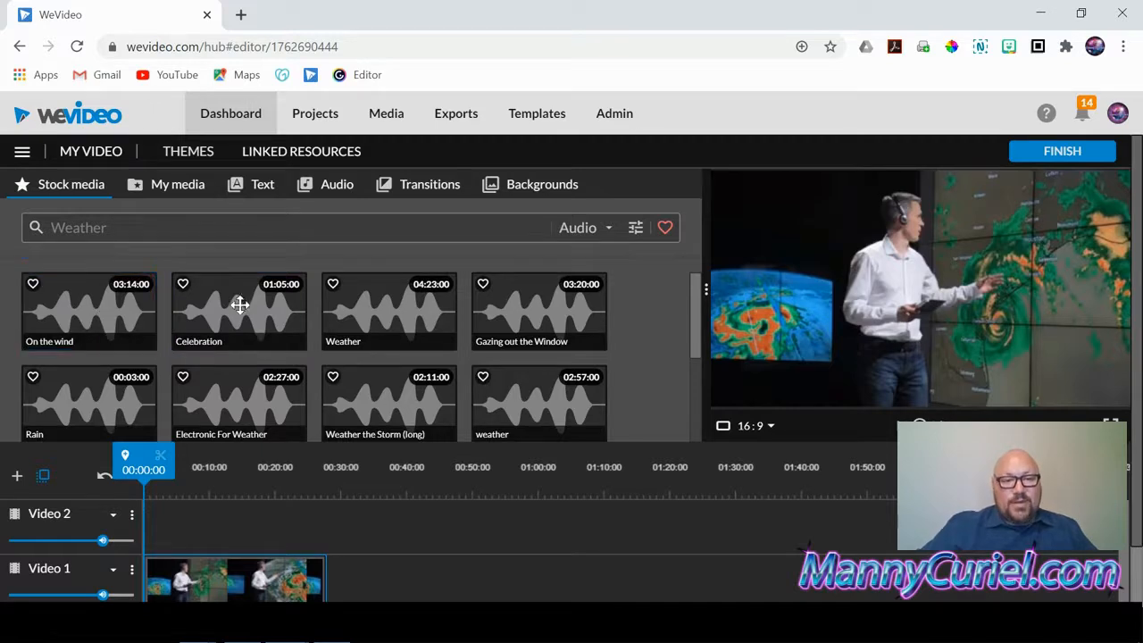
Refine the stock audio to sound effects only, excluding Music and Audio loops.
left_click(639, 232)
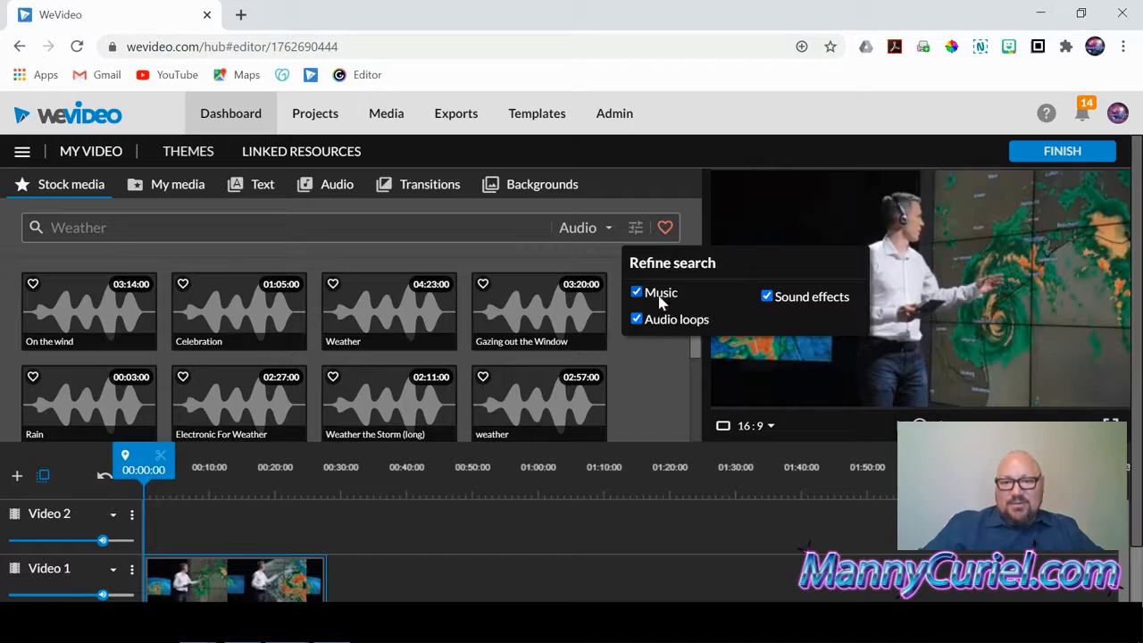
left_click(636, 293)
left_click(636, 319)
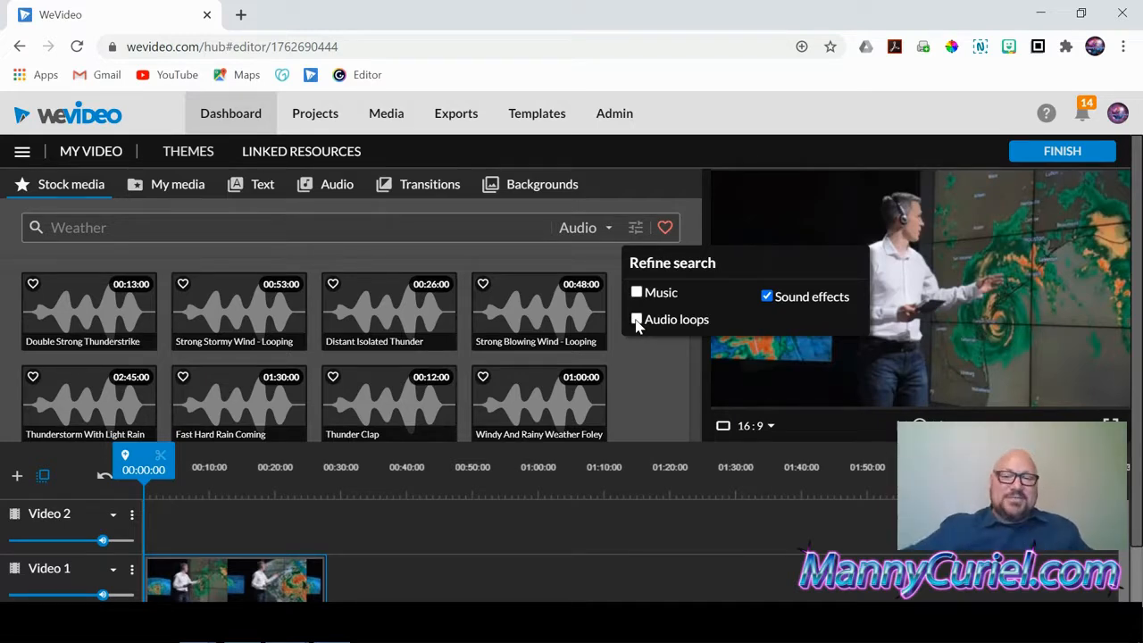
Include Audio loops and Music in the stock audio results again.
left_click(637, 320)
left_click(637, 292)
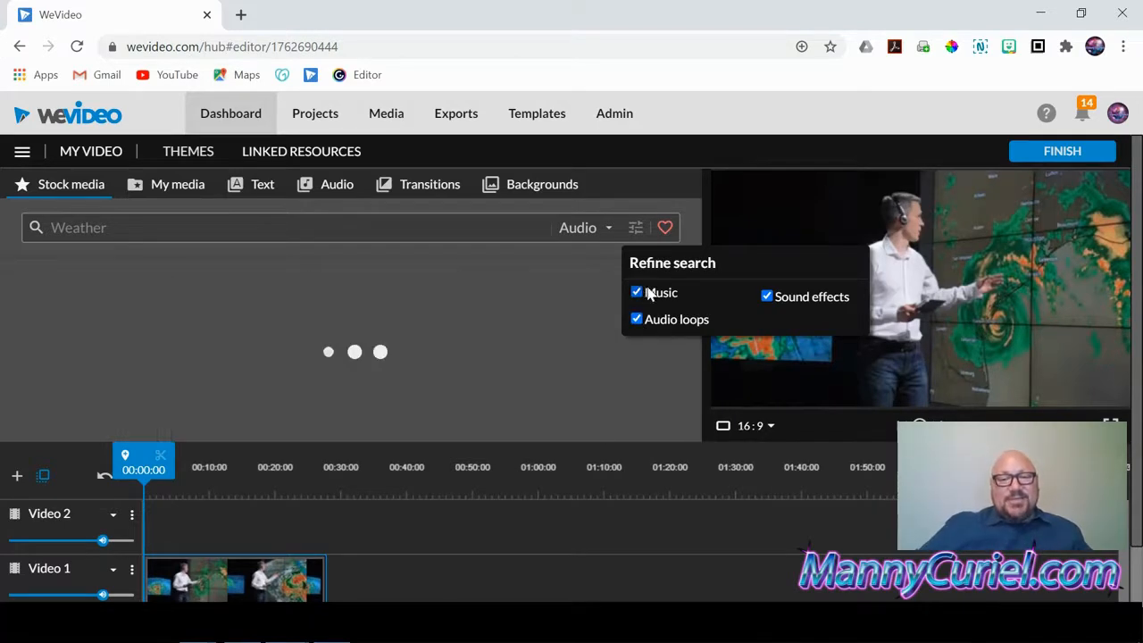
left_click(638, 230)
left_click(641, 235)
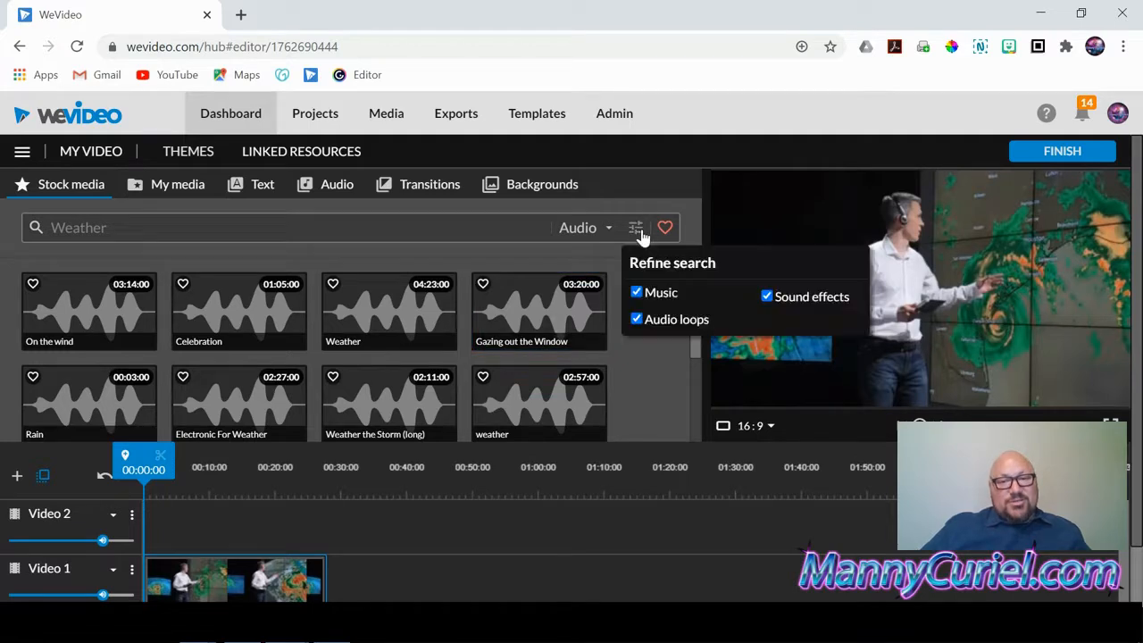
Switch the stock media category to Videos and restrict the results to favorites.
left_click(610, 234)
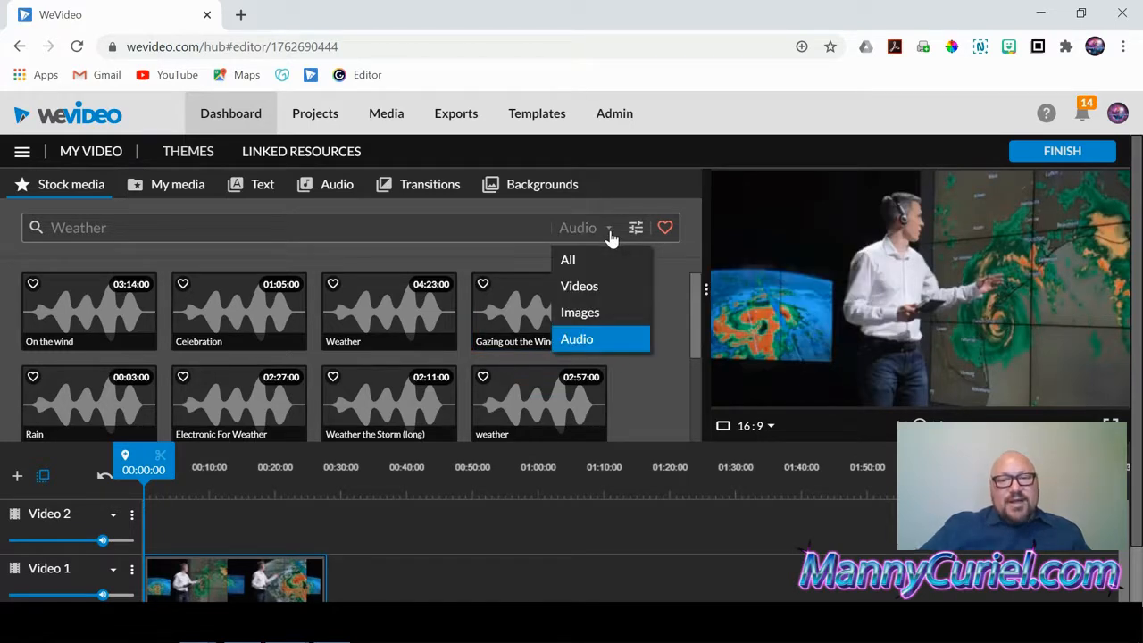
left_click(600, 288)
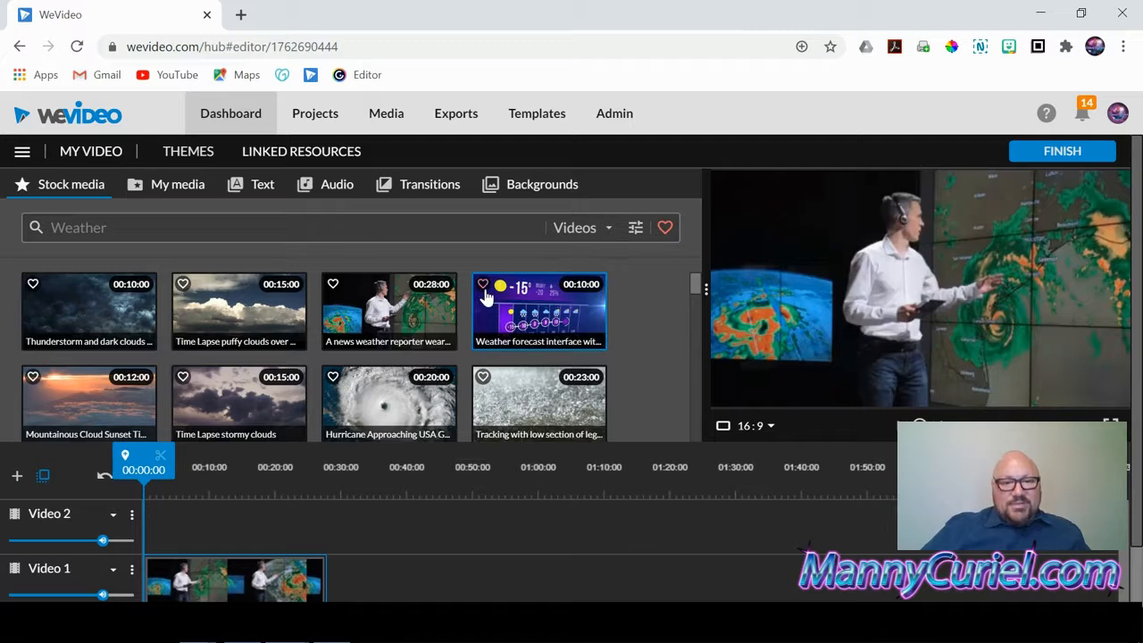
left_click(665, 228)
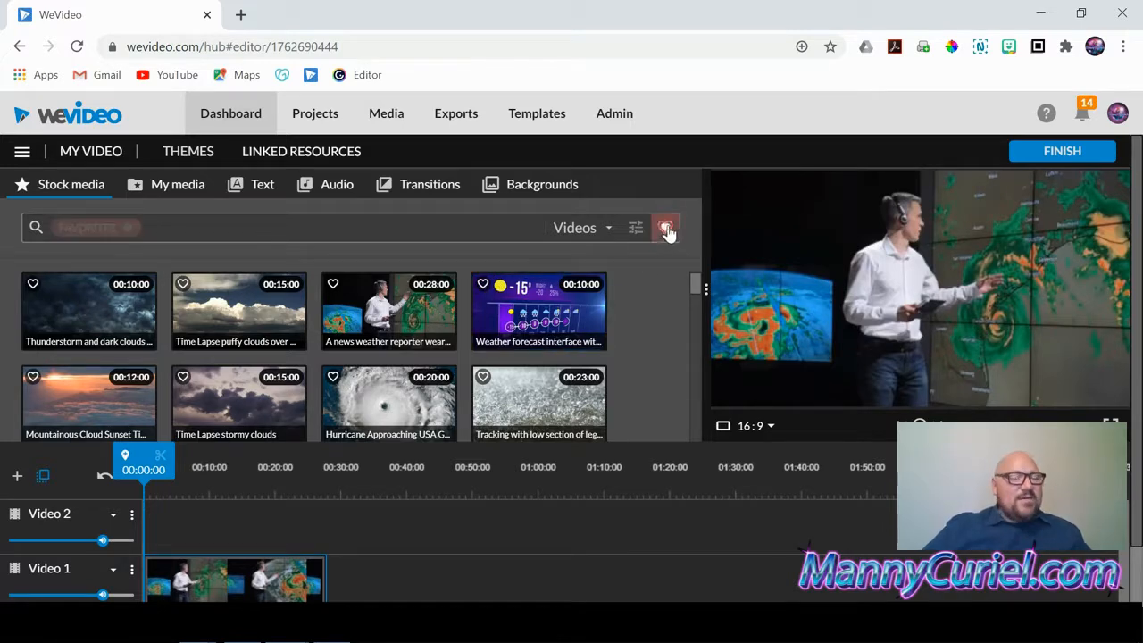
Show the favorite stock media in the Audio category and clear the Favorites filter.
left_click(610, 234)
left_click(583, 342)
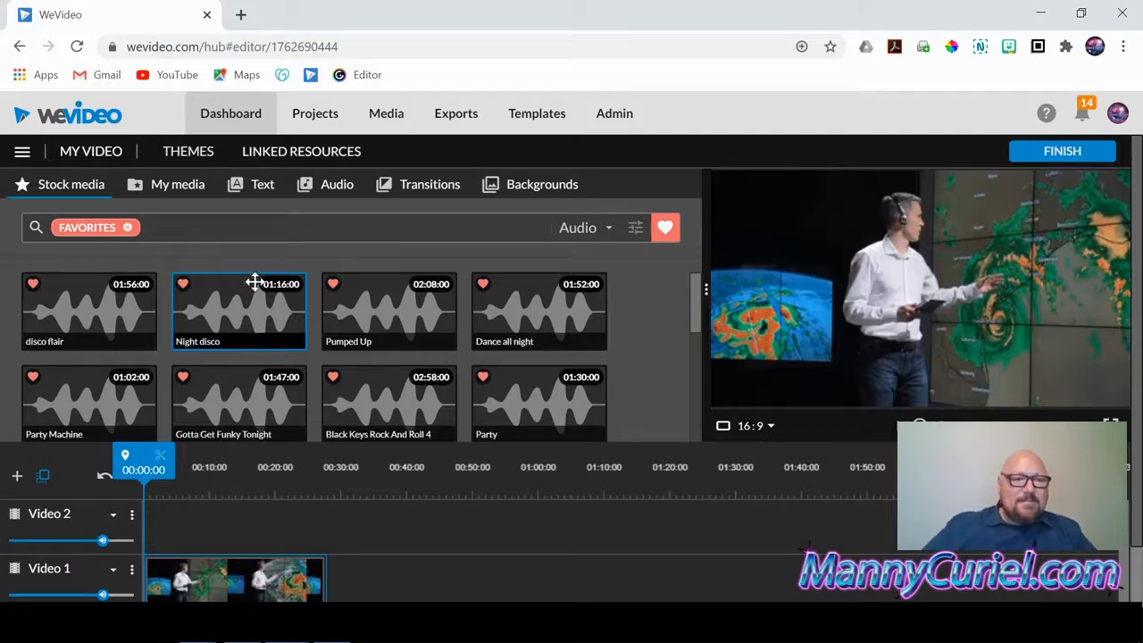
left_click(128, 228)
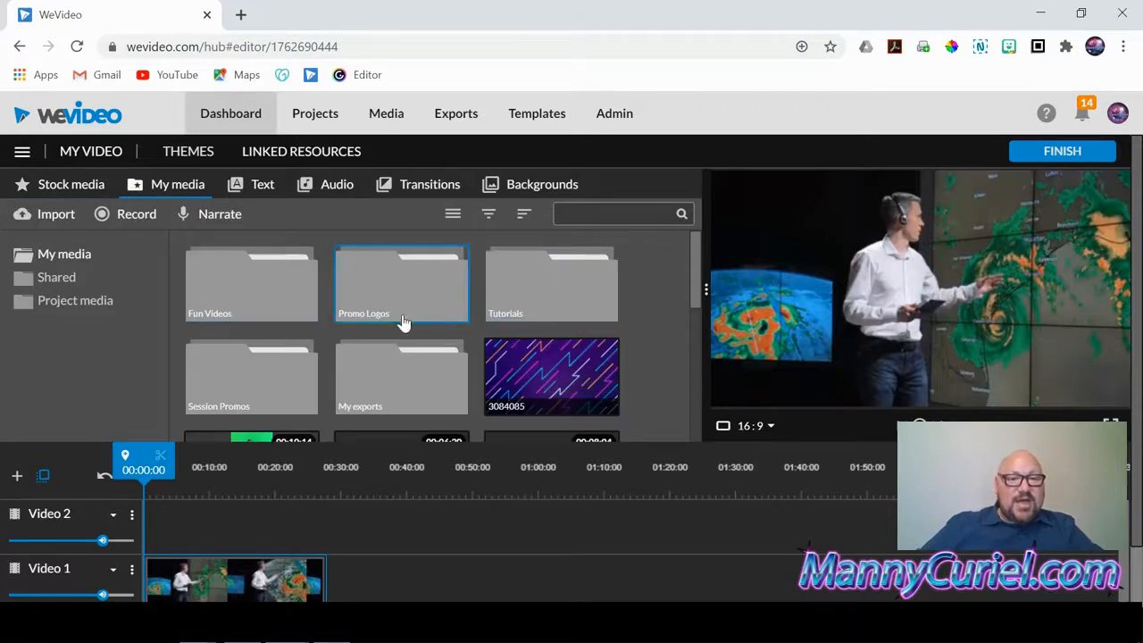
Look through the folders, videos and audio recordings stored in My media.
scroll(402, 321, "down", 2)
scroll(393, 317, "up", 2)
scroll(556, 360, "down", 3)
scroll(556, 360, "up", 3)
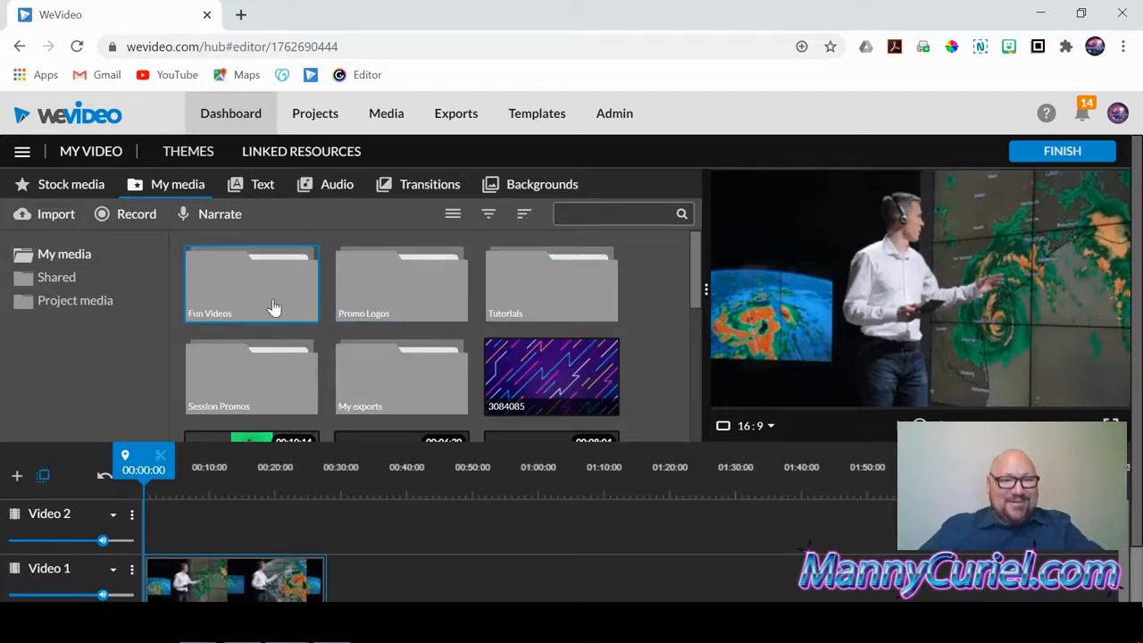
scroll(391, 369, "down", 1)
scroll(390, 369, "down", 1)
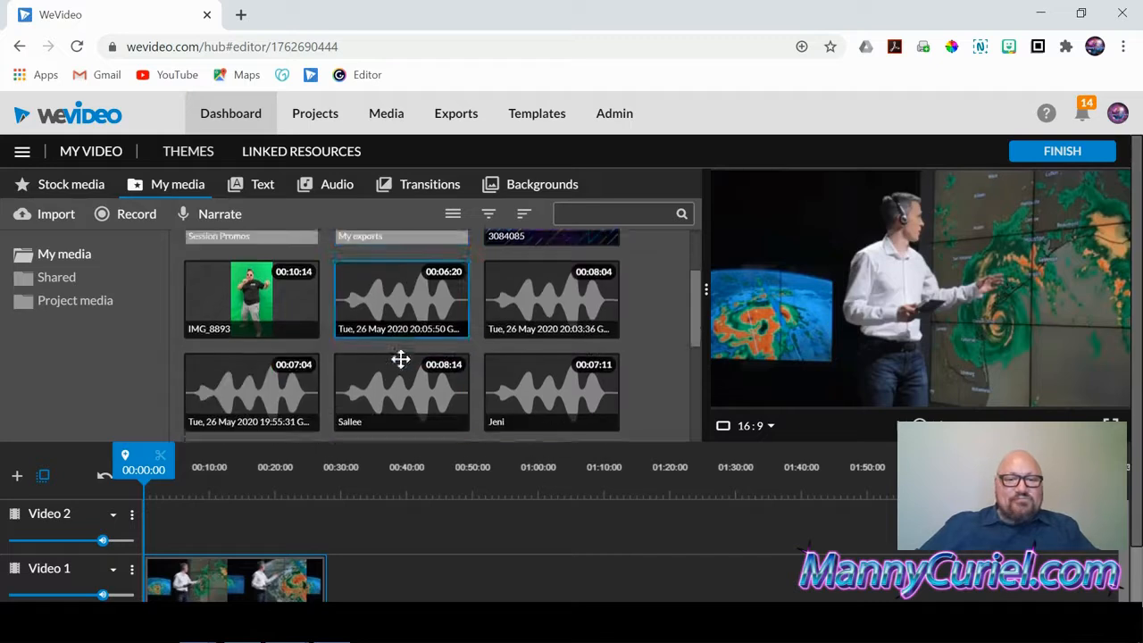
scroll(304, 321, "up", 1)
scroll(358, 330, "up", 1)
scroll(289, 334, "down", 2)
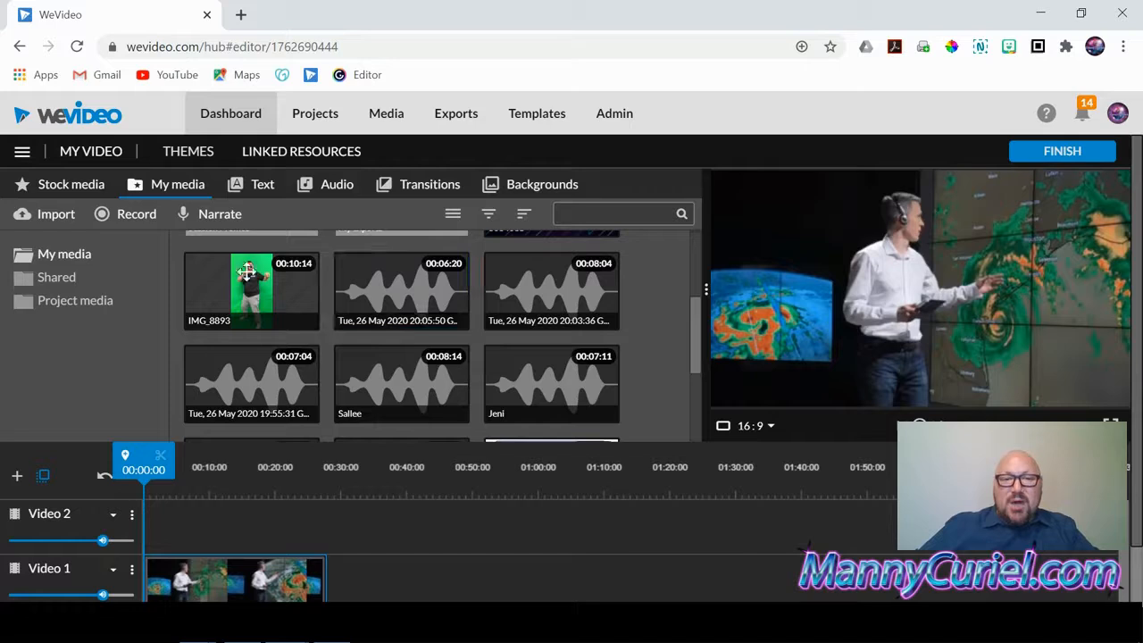
Check the file options of the 00:06:20 audio recording, dismiss them and browse the remaining My media files.
right_click(388, 298)
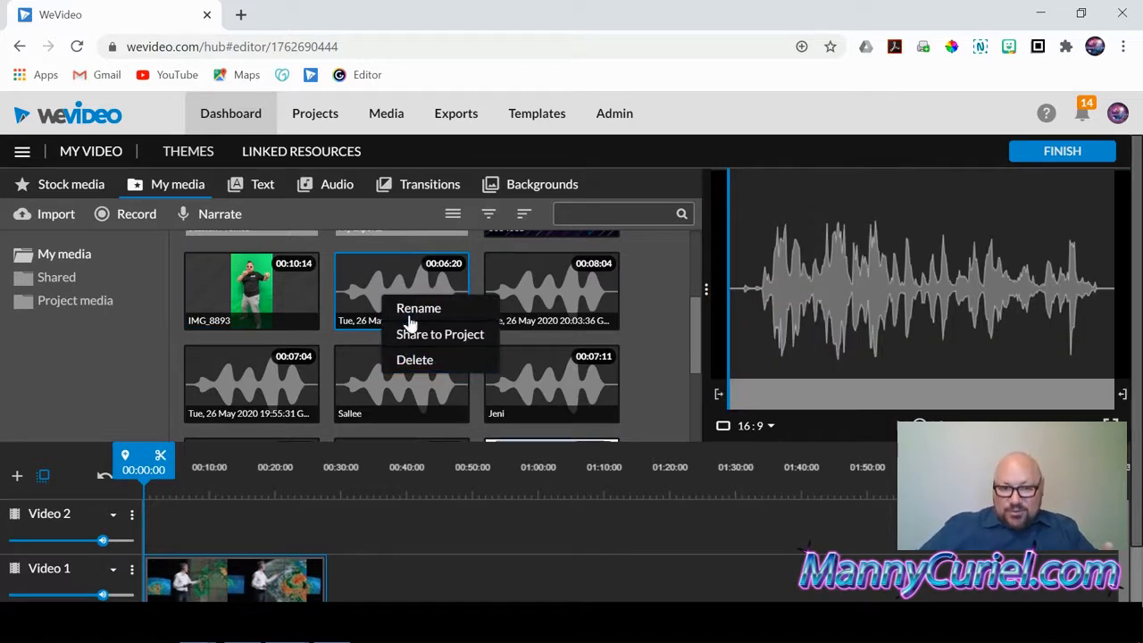
left_click(657, 340)
scroll(658, 340, "up", 2)
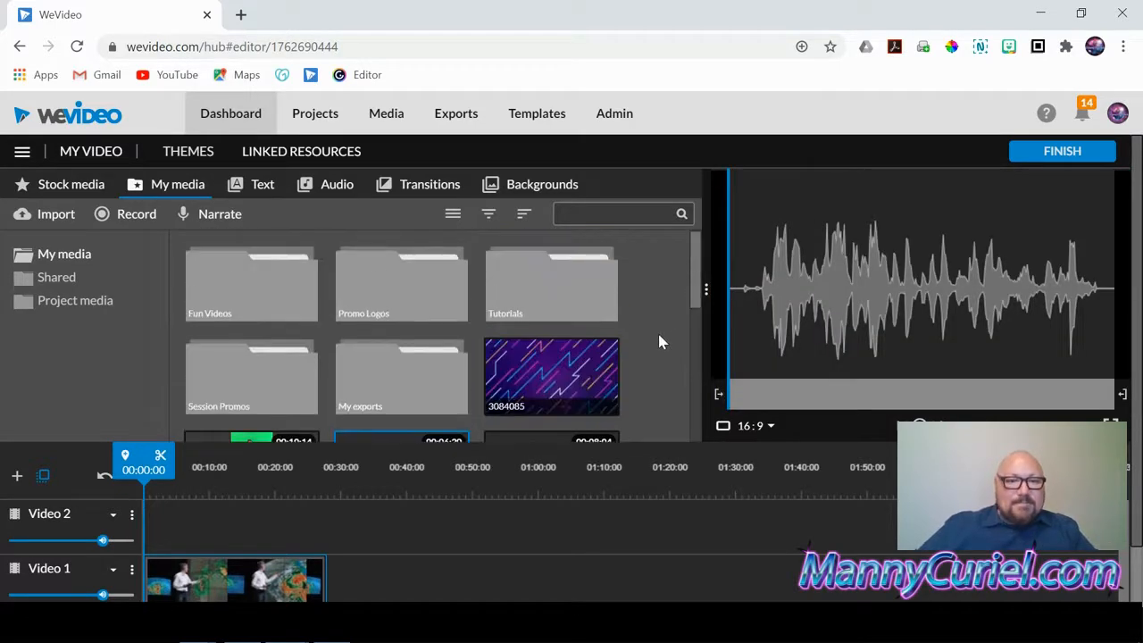
scroll(658, 340, "down", 3)
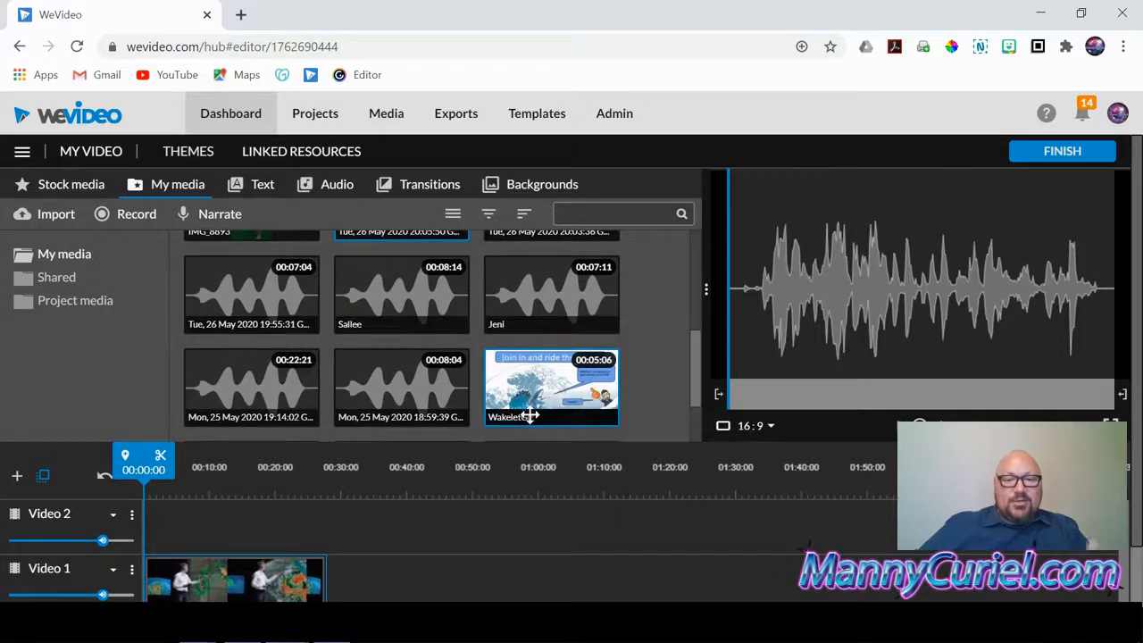
scroll(577, 379, "down", 1)
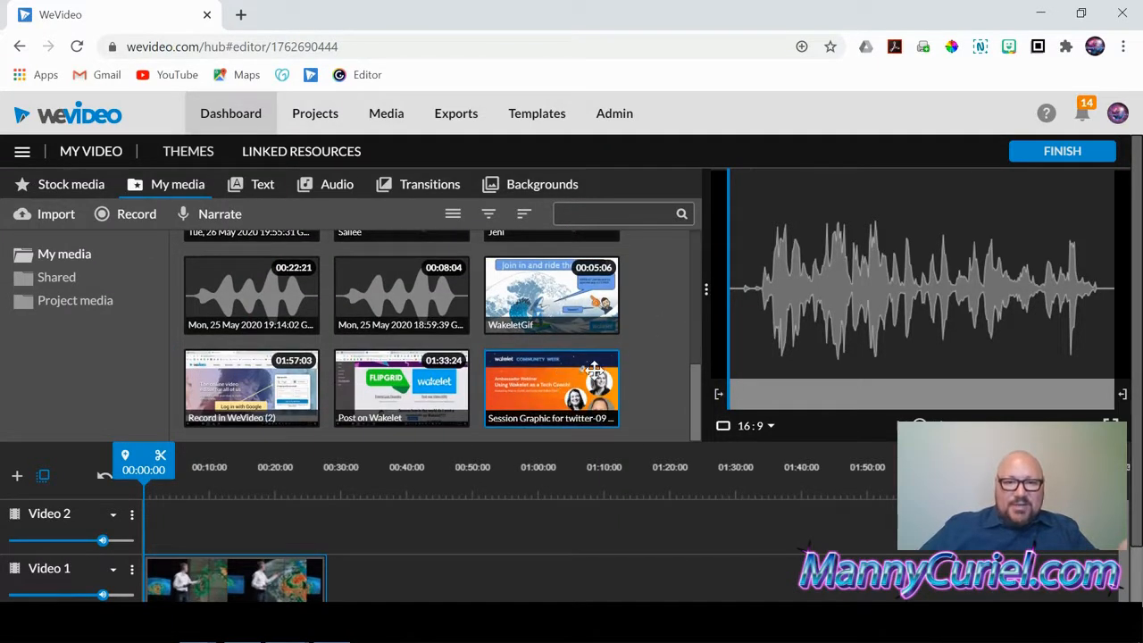
Open the media import options, browse the computer's Downloads folder for files to import, and close everything without choosing a file.
scroll(644, 353, "up", 5)
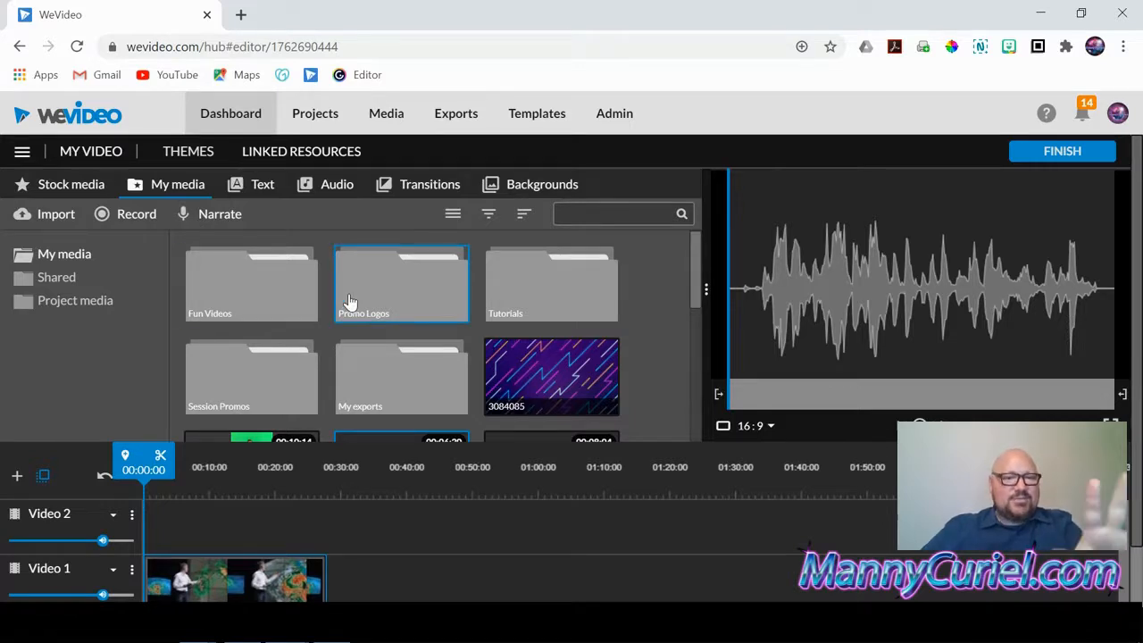
scroll(350, 300, "down", 2)
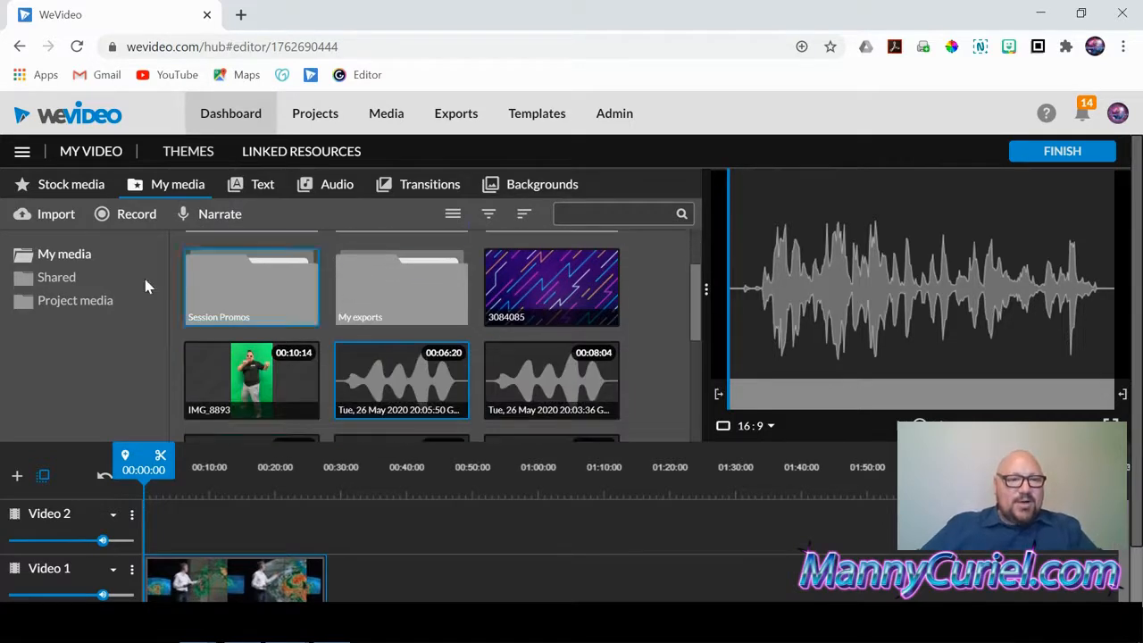
left_click(36, 223)
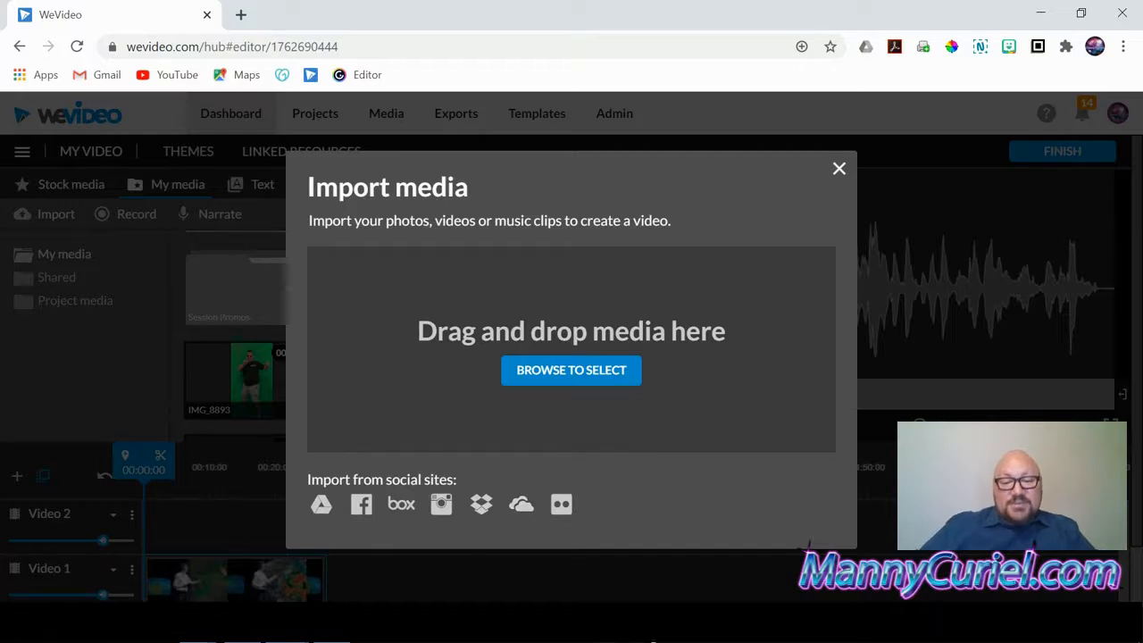
left_click(580, 378)
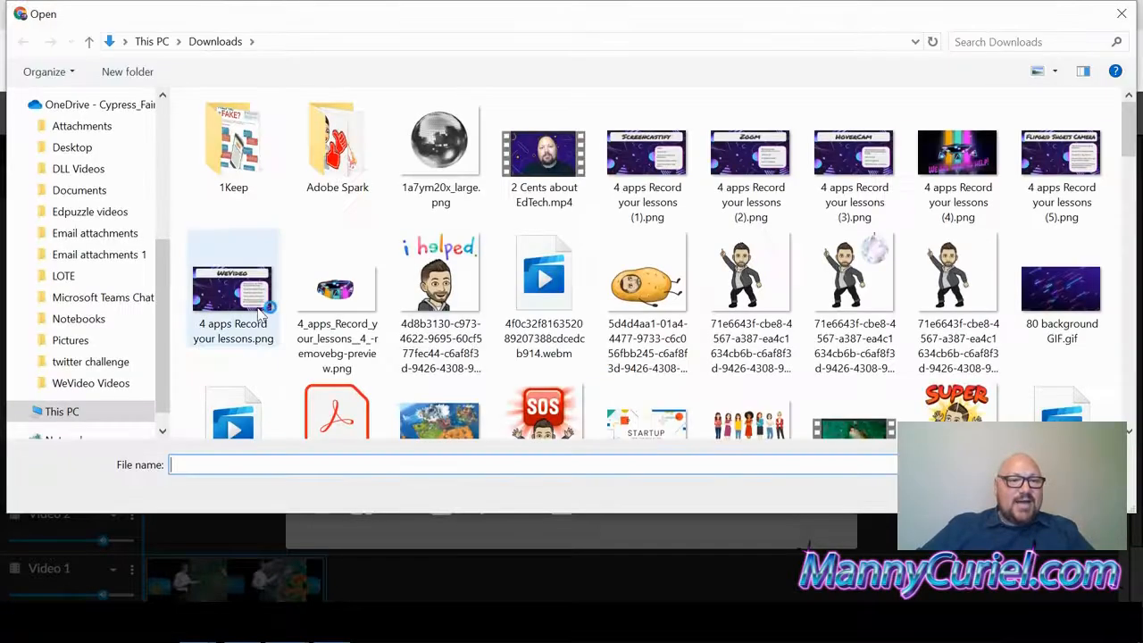
scroll(152, 273, "up", 2)
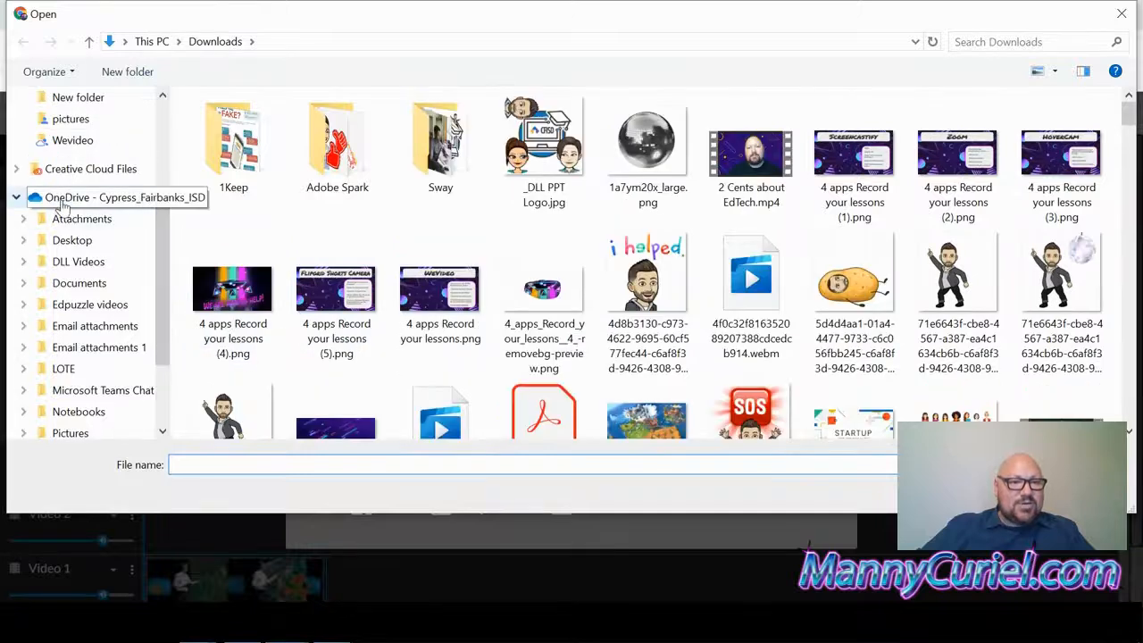
scroll(165, 223, "up", 3)
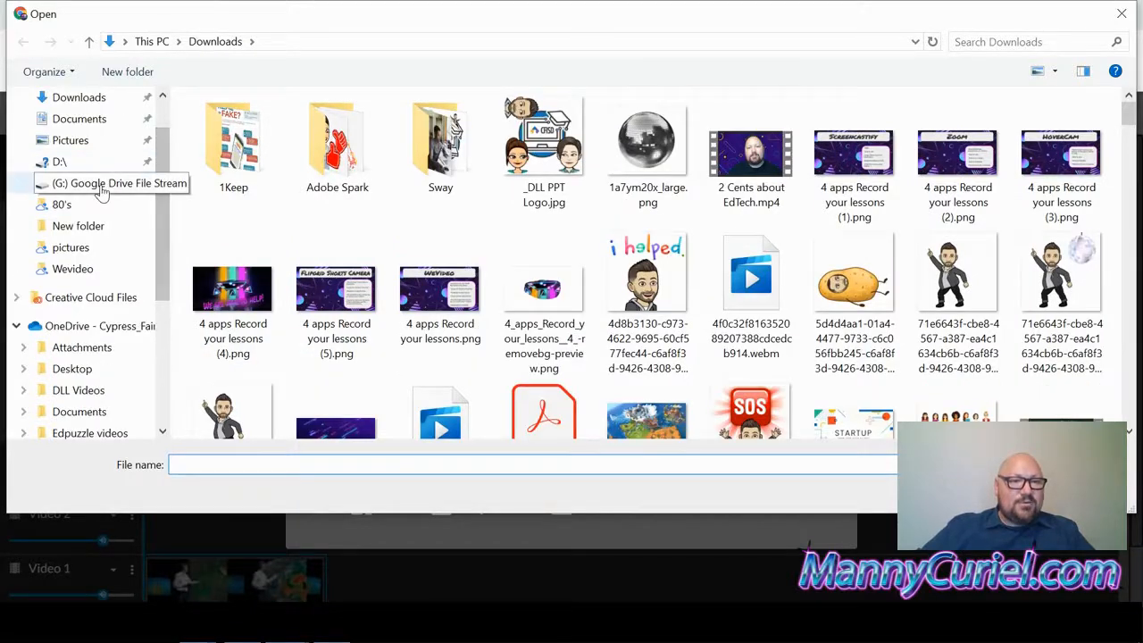
scroll(161, 214, "up", 2)
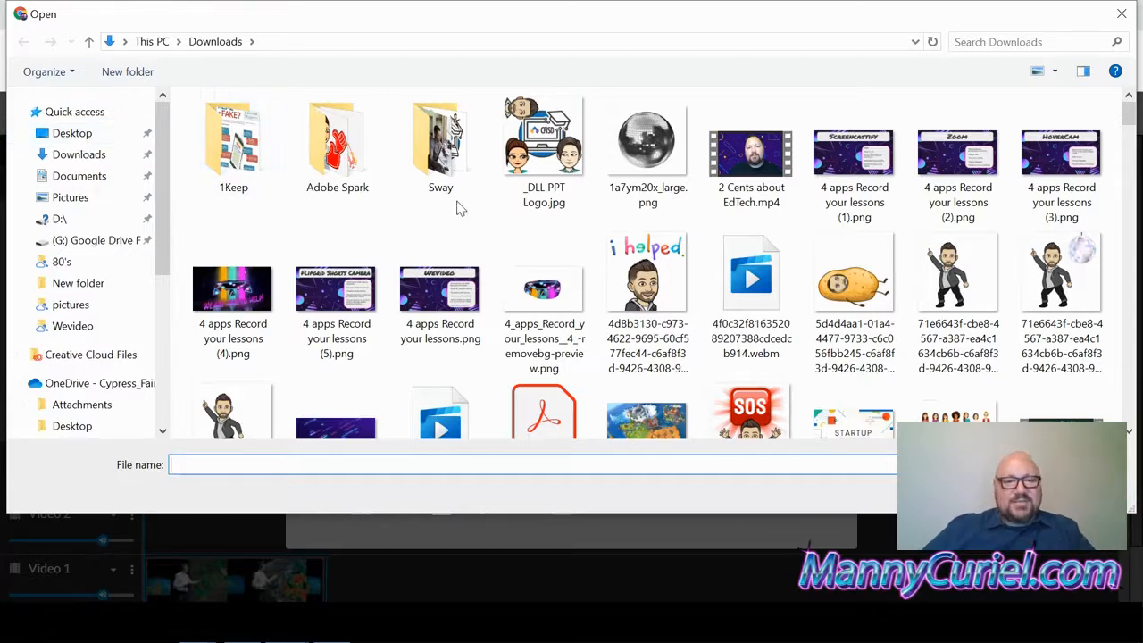
scroll(523, 279, "down", 3)
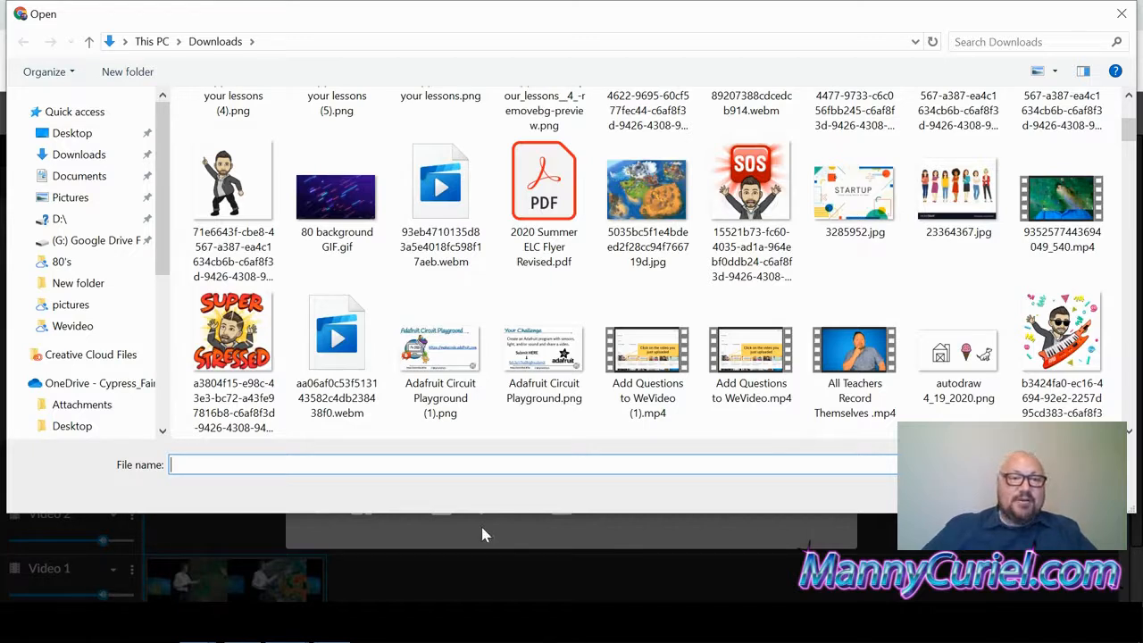
left_click(1124, 20)
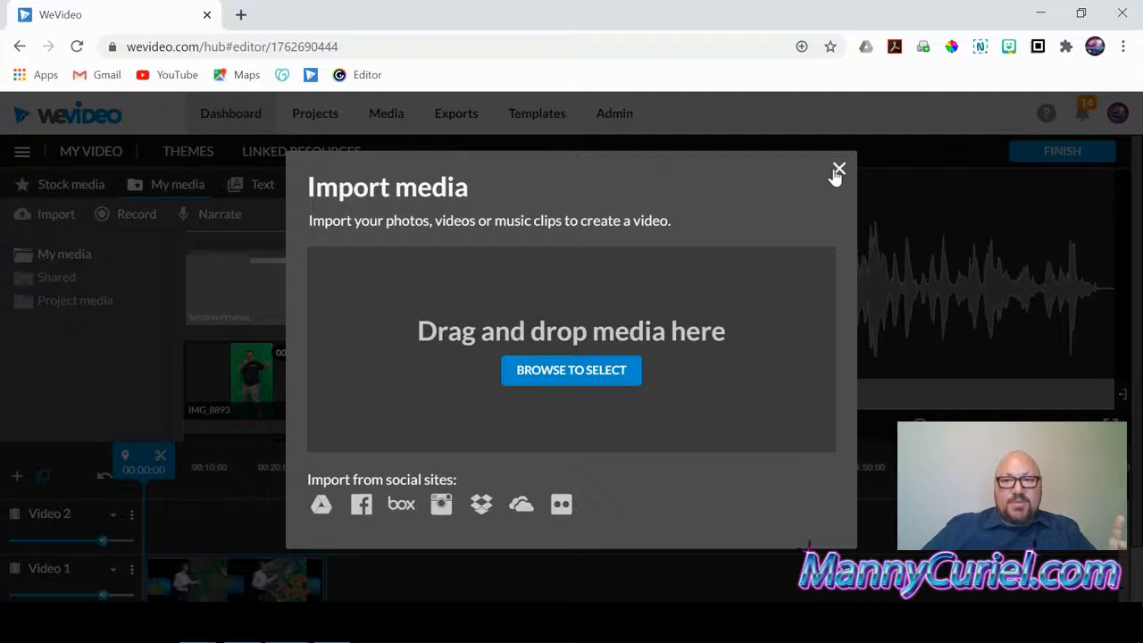
left_click(839, 170)
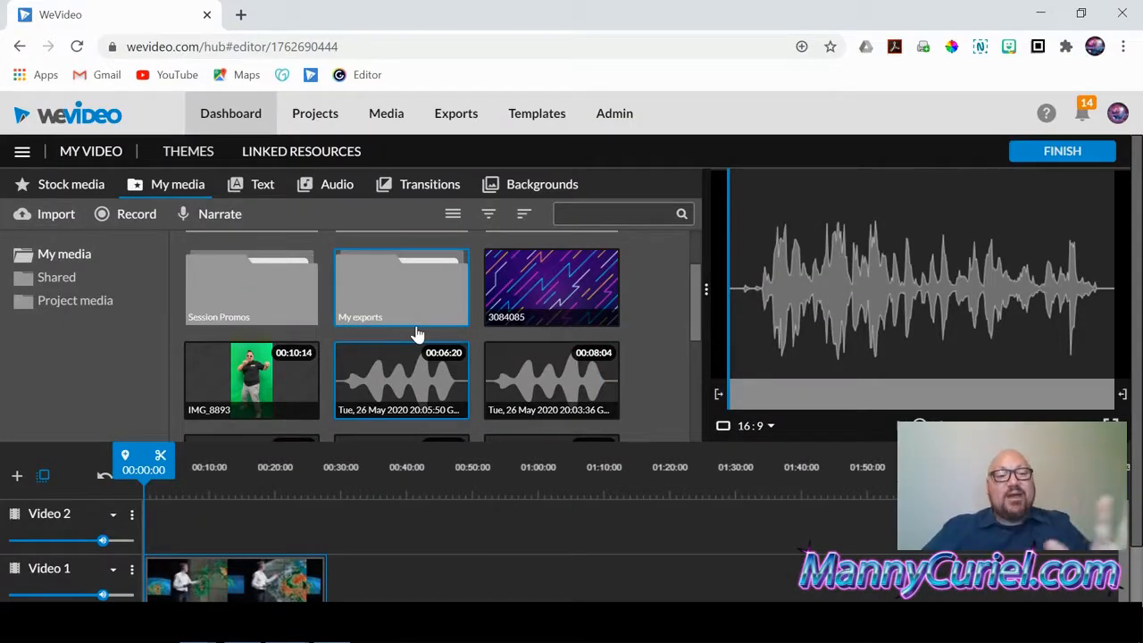
Check the available recording sources (webcam, screen, or both) and dismiss them without recording.
left_click(142, 213)
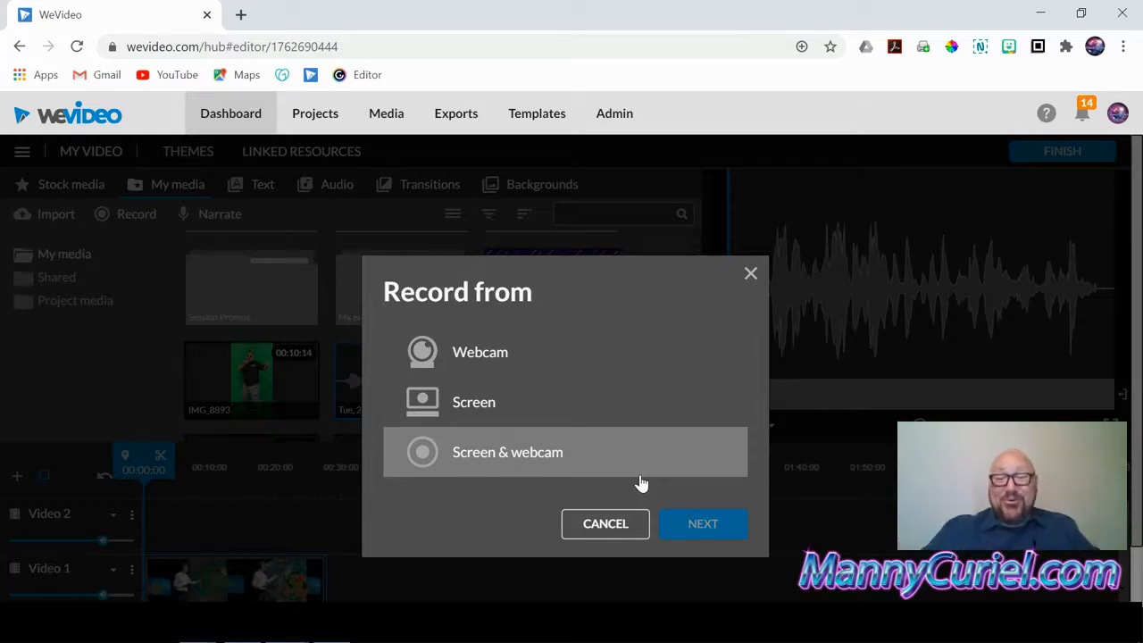
left_click(750, 274)
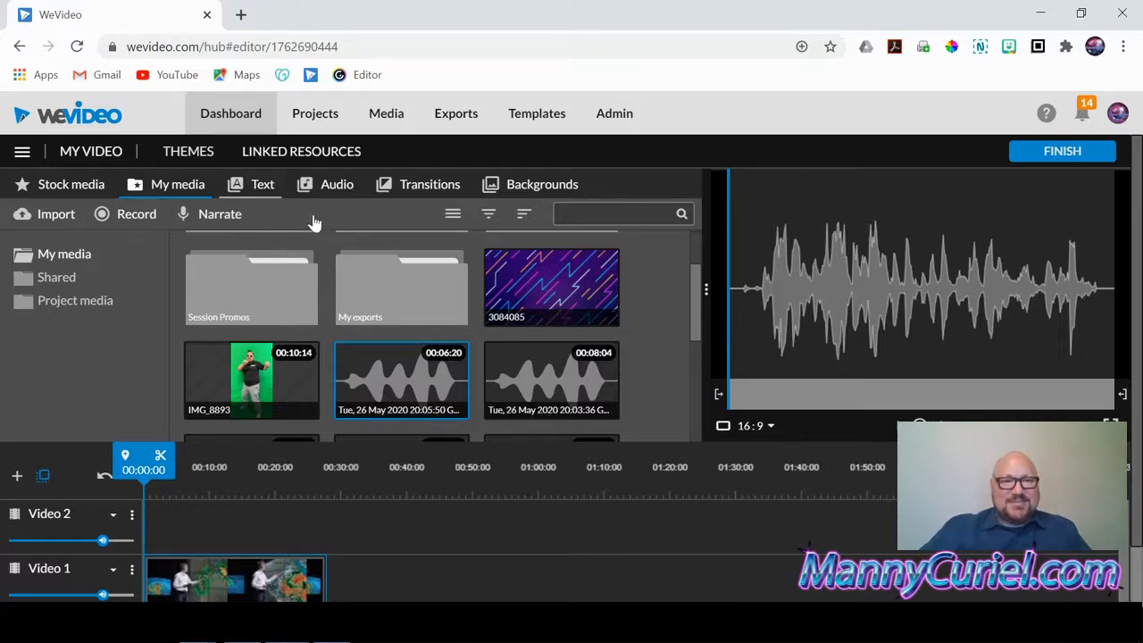
Browse the Motion, Static and Callouts text categories, previewing the static Lower third title.
left_click(262, 189)
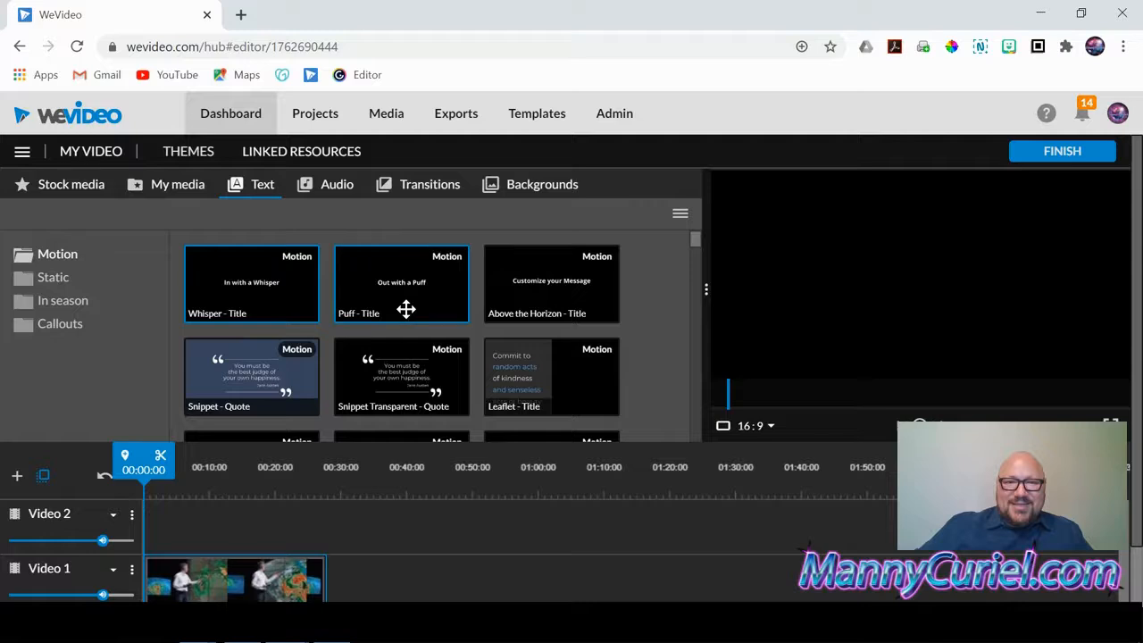
scroll(420, 335, "down", 4)
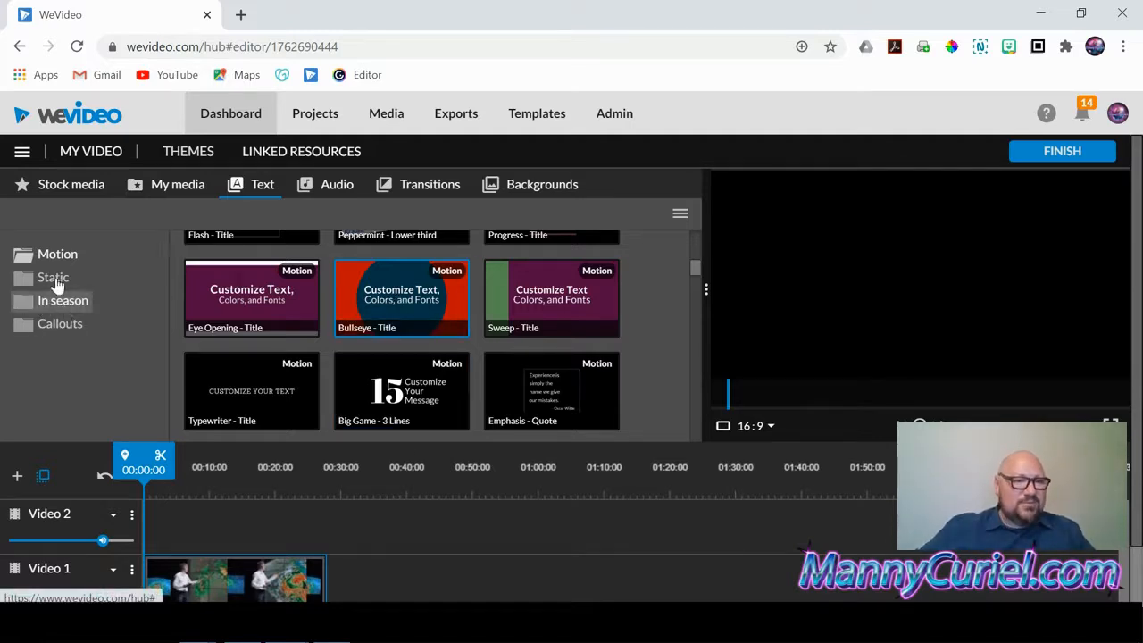
left_click(53, 278)
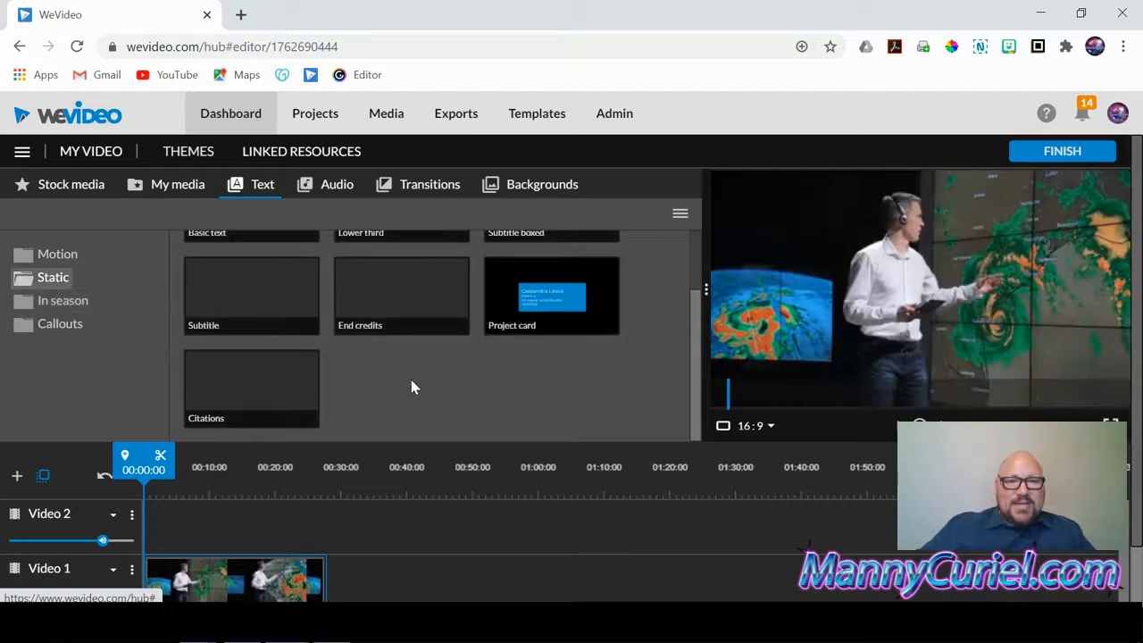
left_click(402, 301)
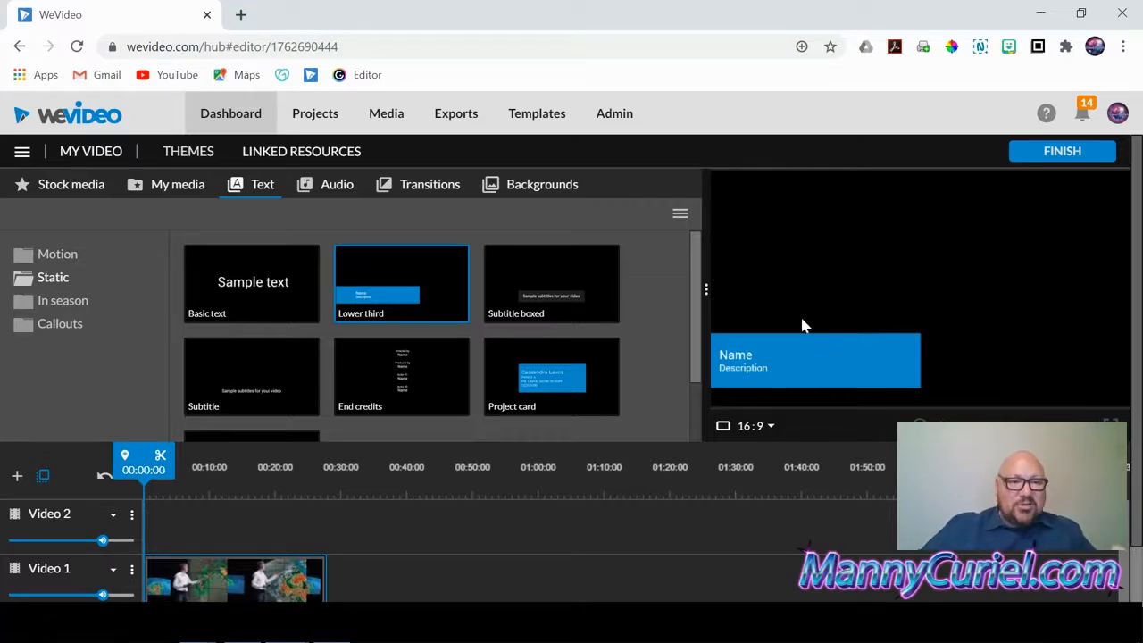
left_click(59, 323)
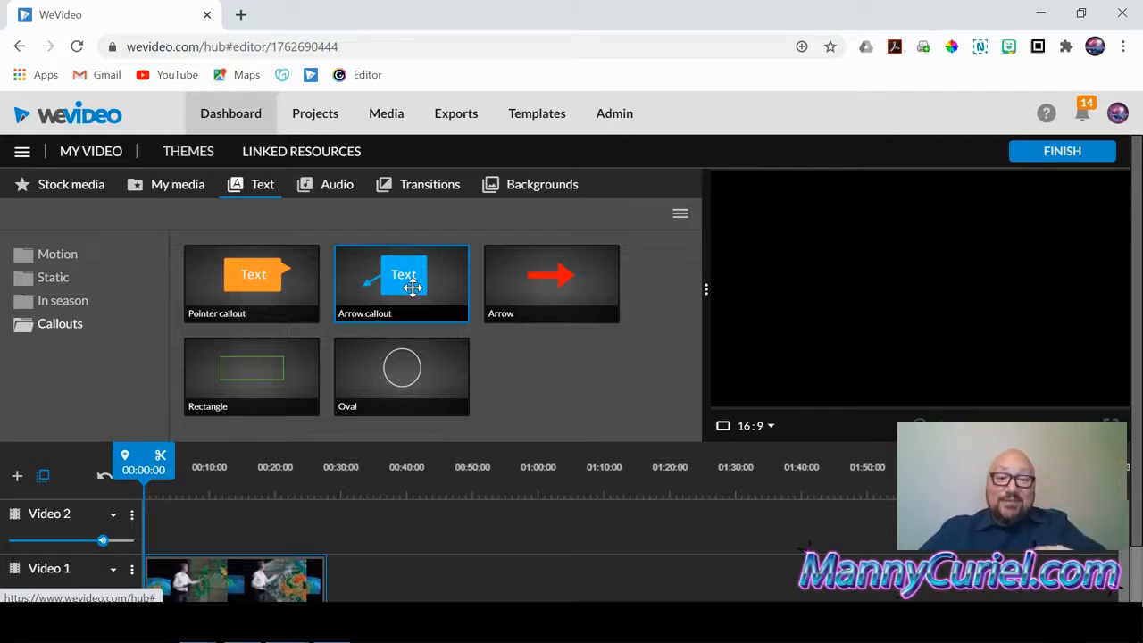
Show the Free Music audio collection and preview the Moment Of Inspiration track.
left_click(334, 191)
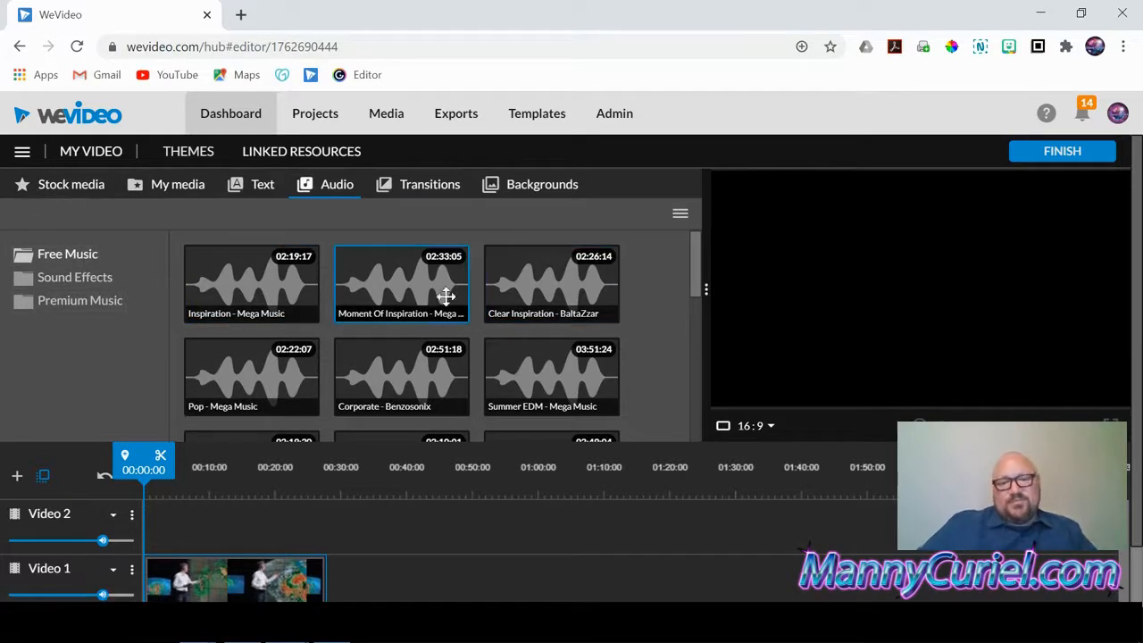
left_click(377, 268)
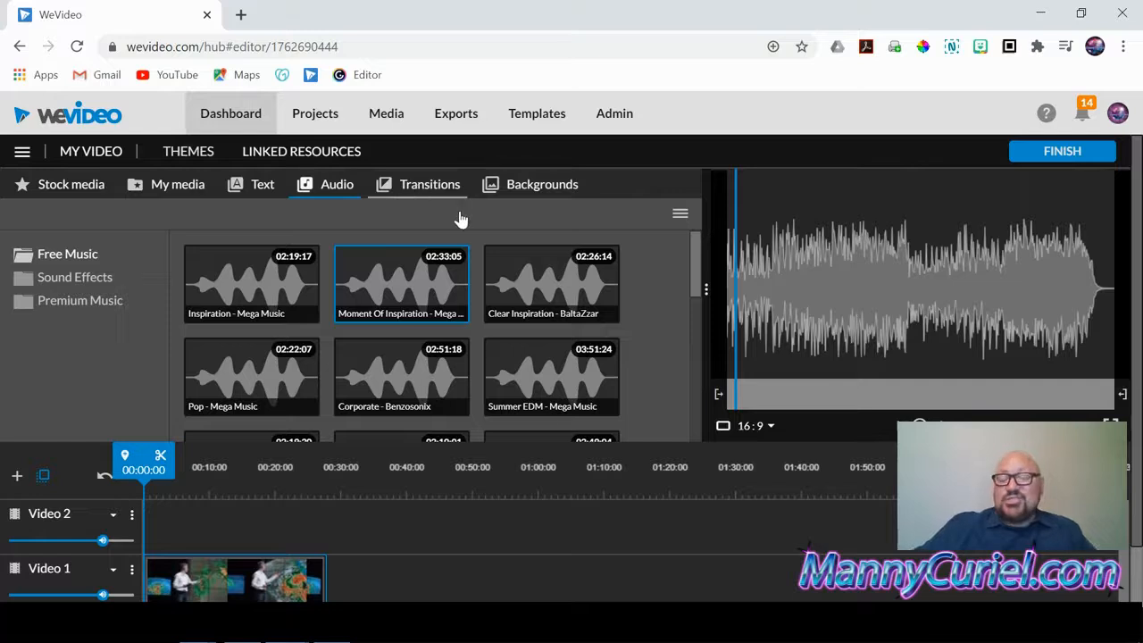
Preview the Cross blur and Cross Zoom standard transitions and the Bubble pattern transition in the Additional category.
left_click(422, 281)
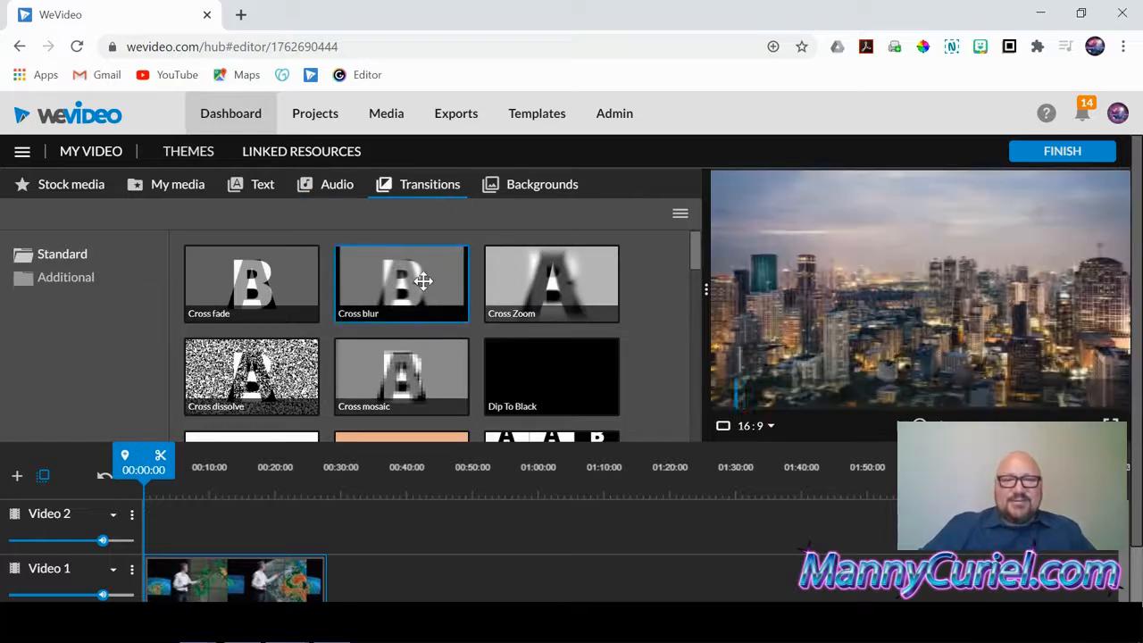
left_click(559, 284)
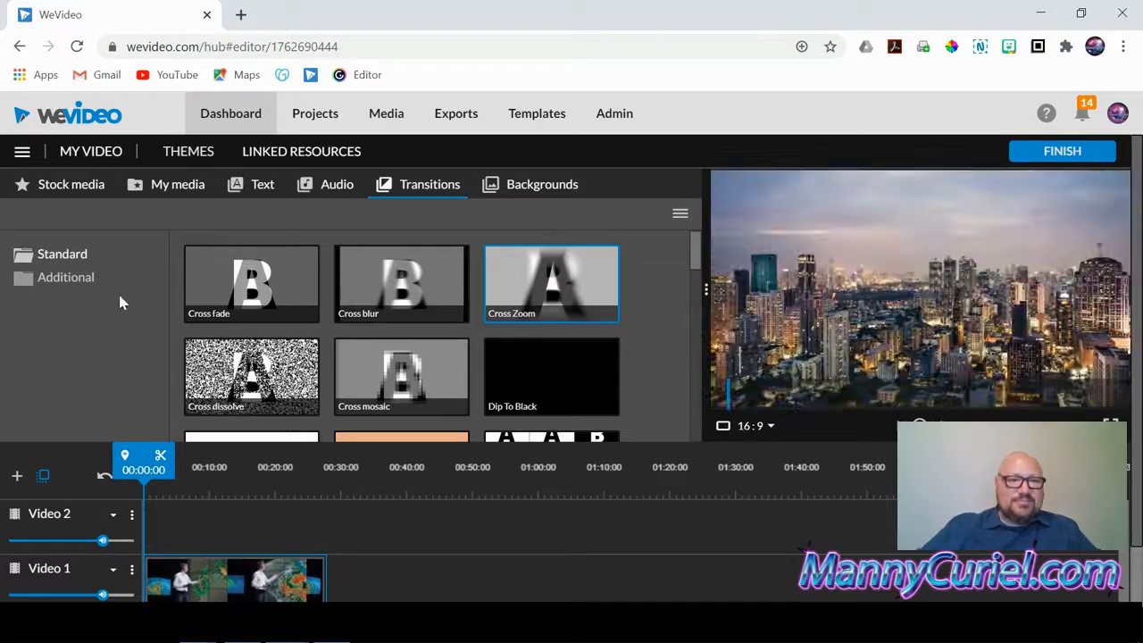
left_click(63, 278)
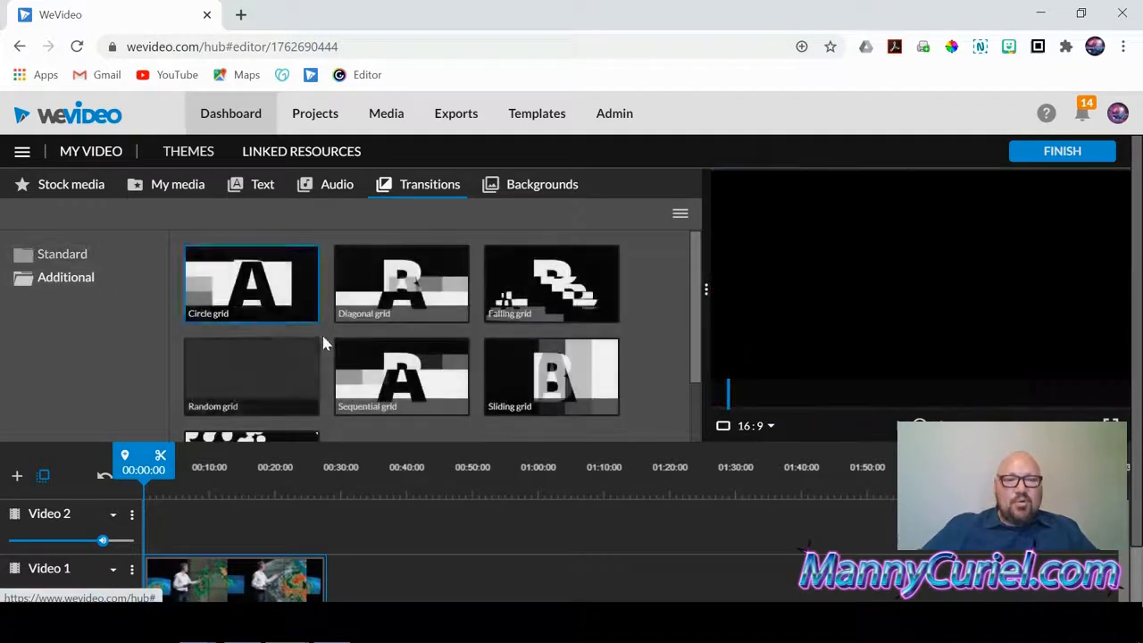
scroll(335, 340, "down", 1)
left_click(286, 373)
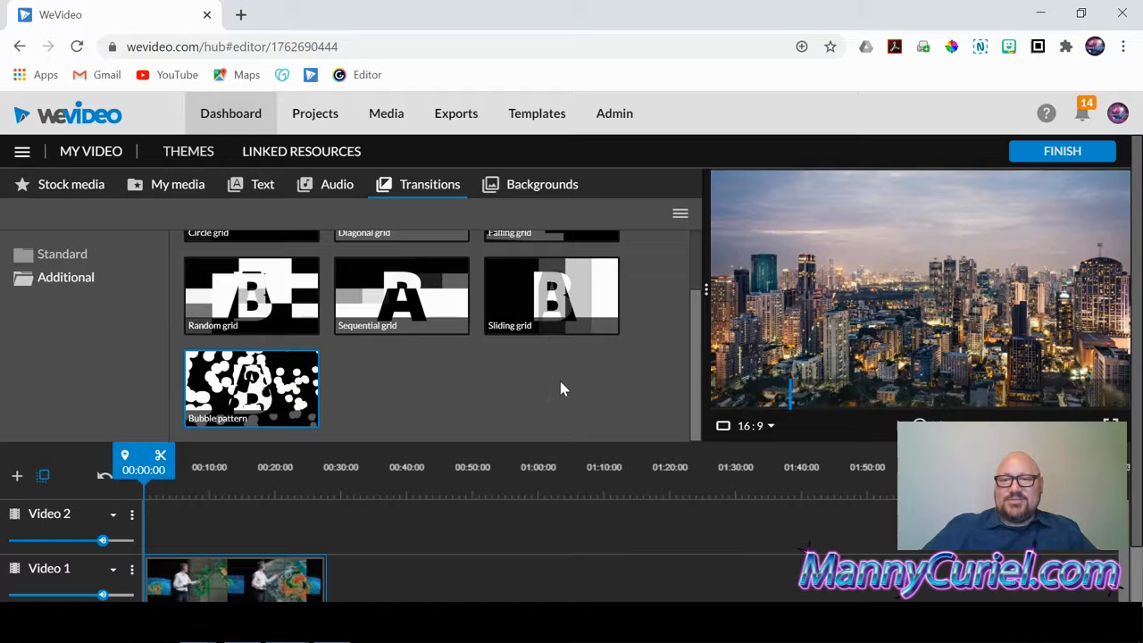
Preview the Yellow Aurora, TV Noise Vertical and Stage Show clips in the Backgrounds collection.
left_click(546, 188)
left_click(265, 290)
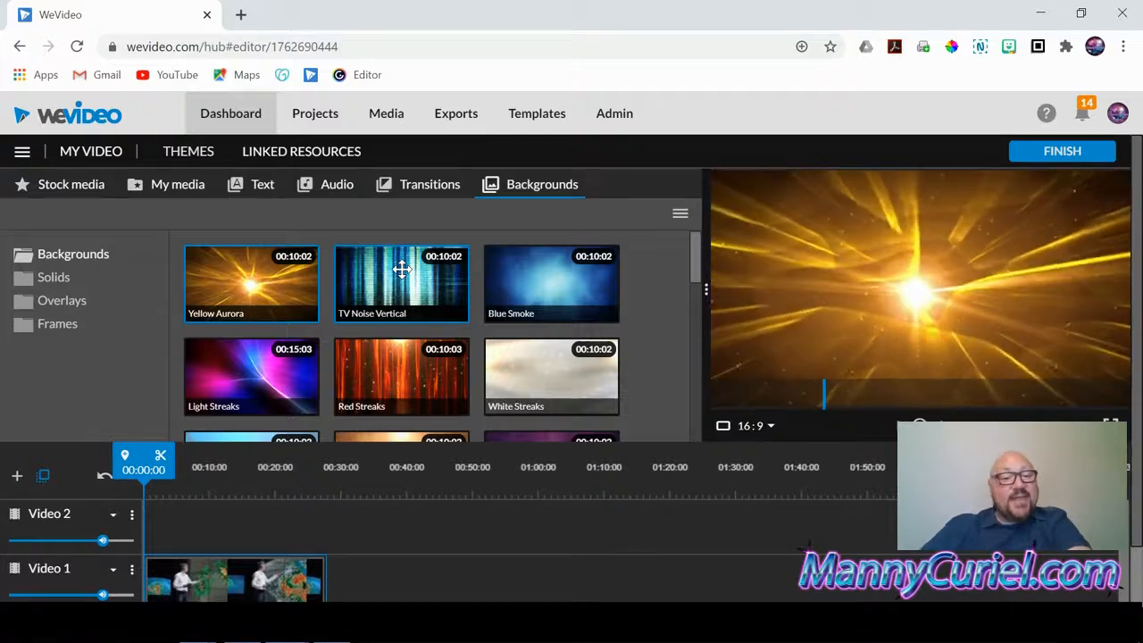
left_click(402, 280)
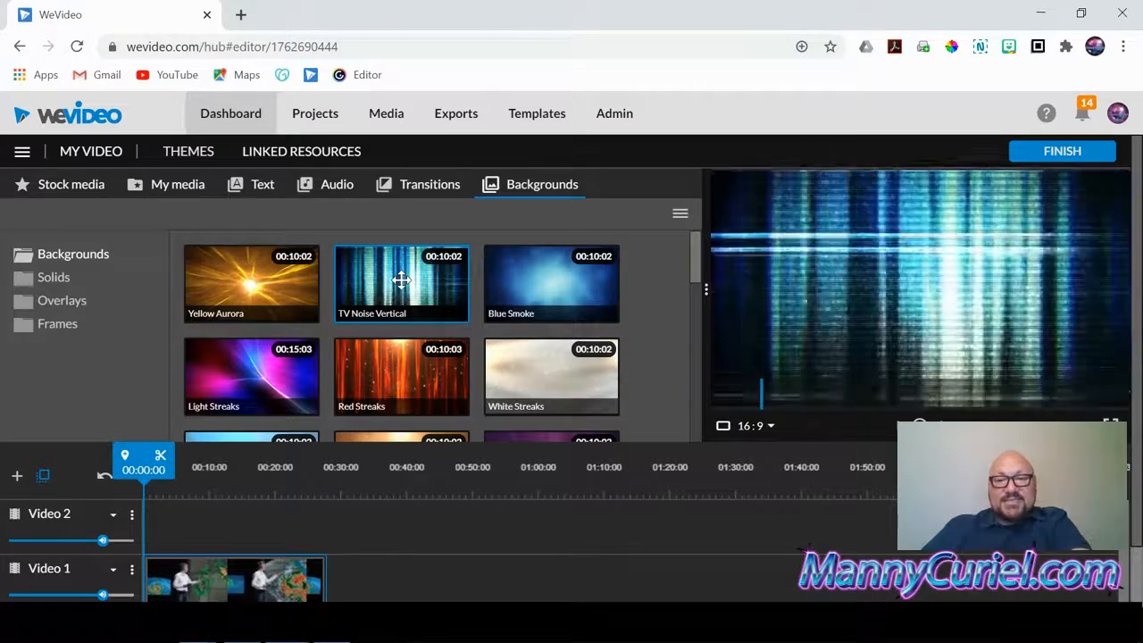
scroll(402, 286, "down", 5)
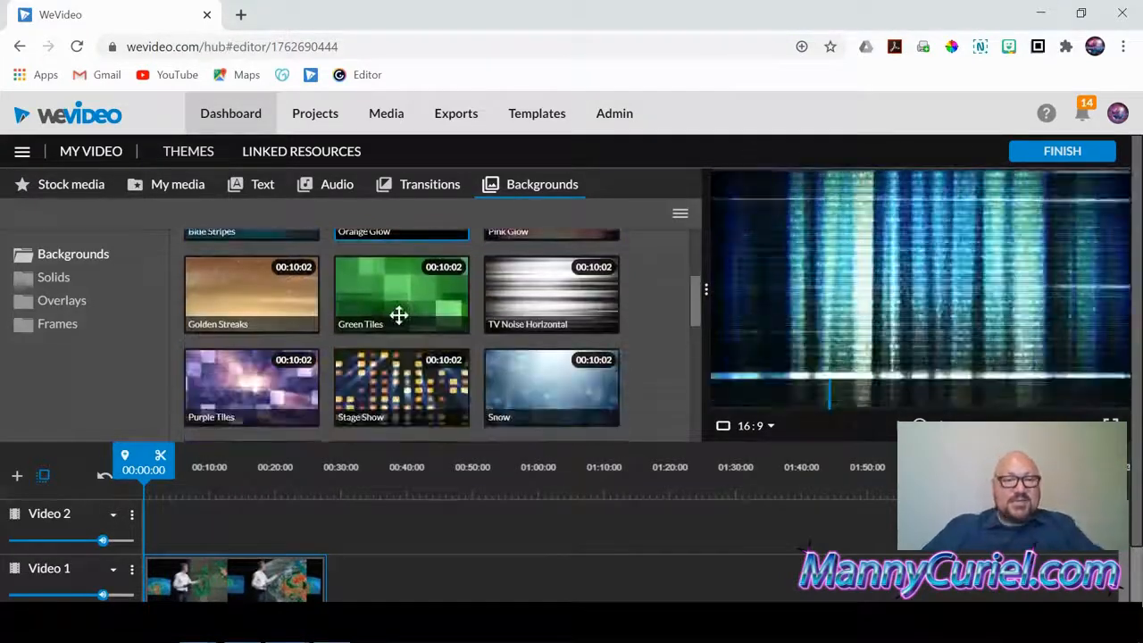
left_click(402, 395)
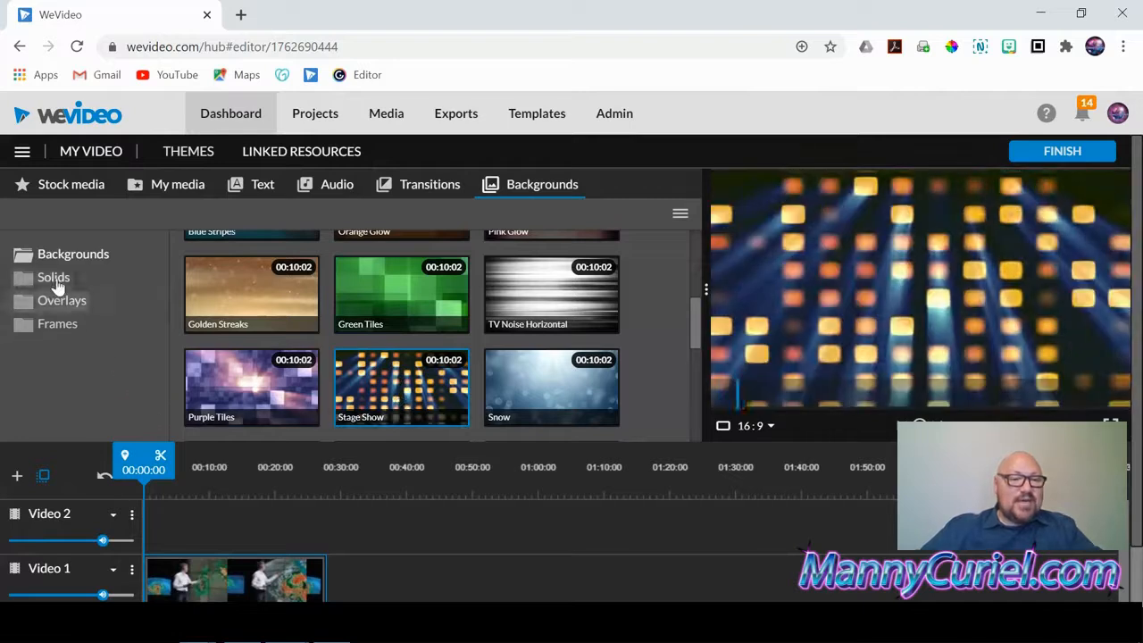
Look through the solid colour backgrounds in the Solids category.
left_click(55, 282)
left_click(410, 331)
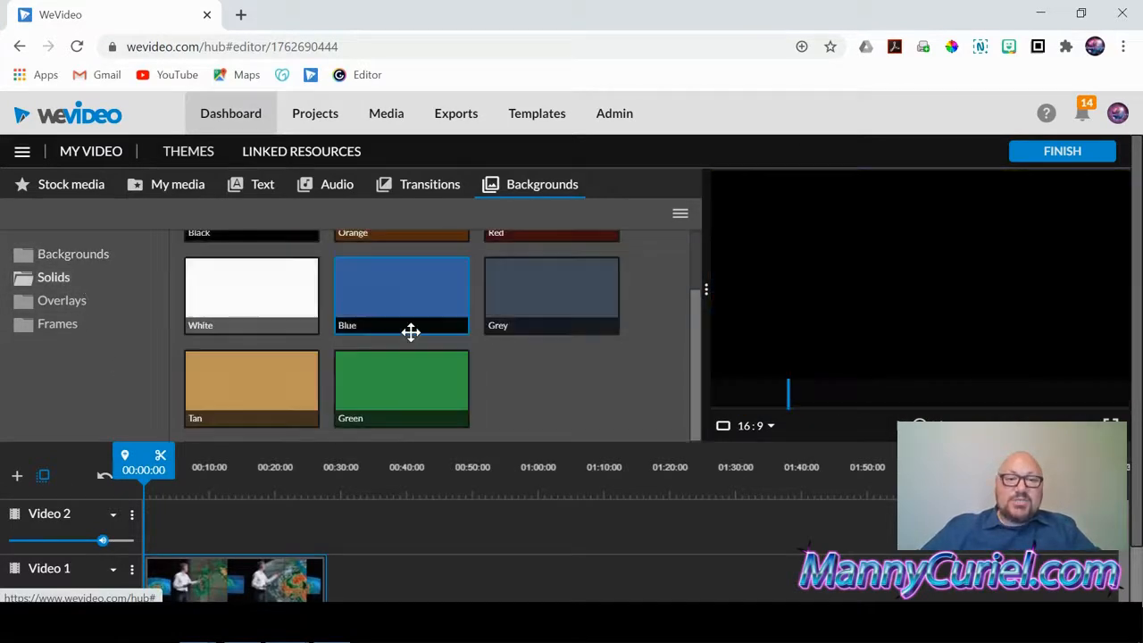
scroll(410, 331, "up", 1)
left_click(412, 319)
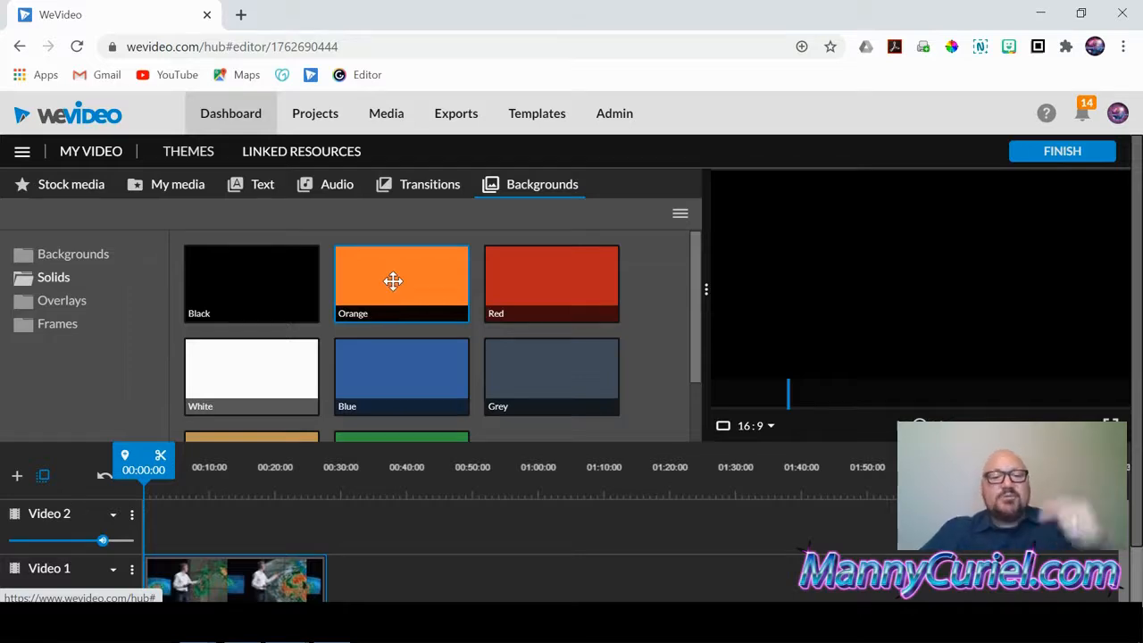
scroll(393, 282, "down", 1)
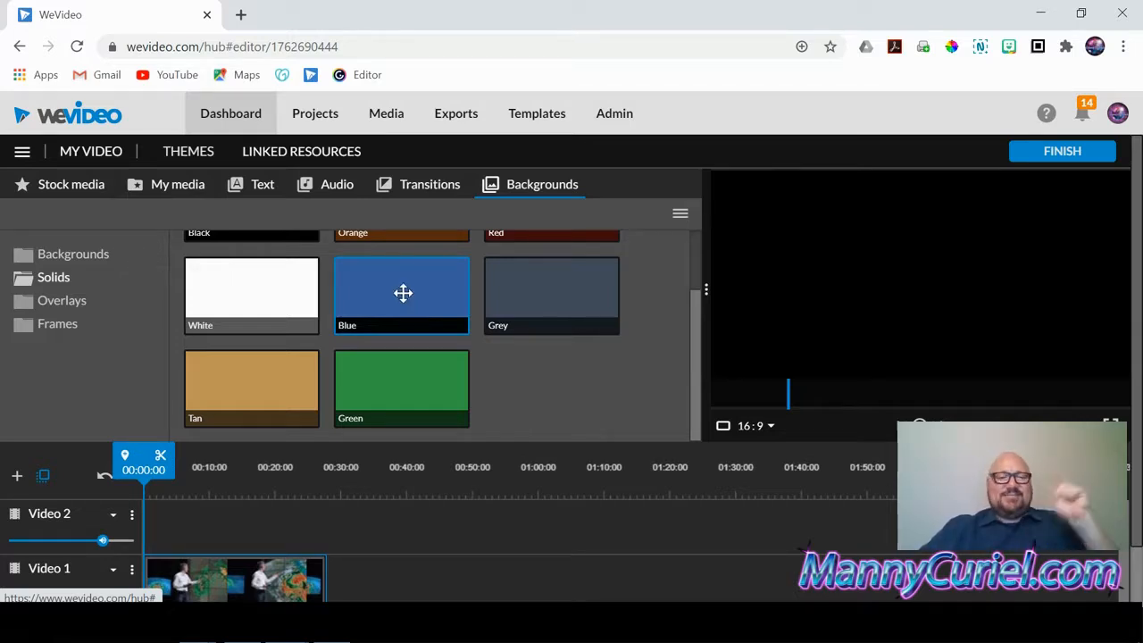
Preview the Bang clip in the Overlays category and show the available Frames.
left_click(62, 304)
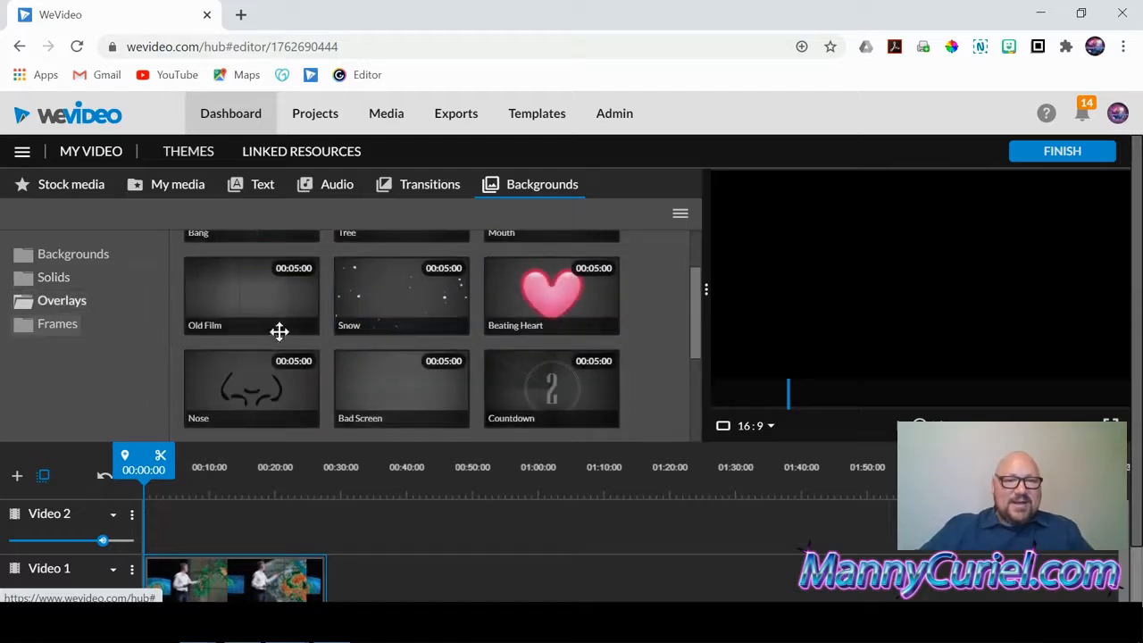
scroll(306, 370, "up", 2)
left_click(263, 288)
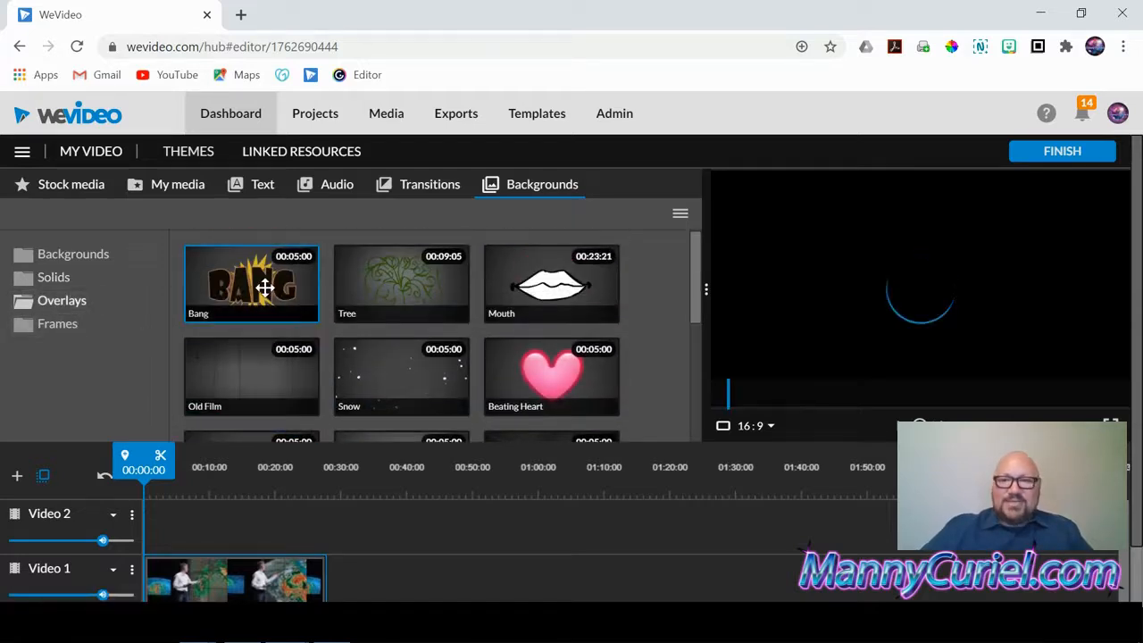
left_click(45, 325)
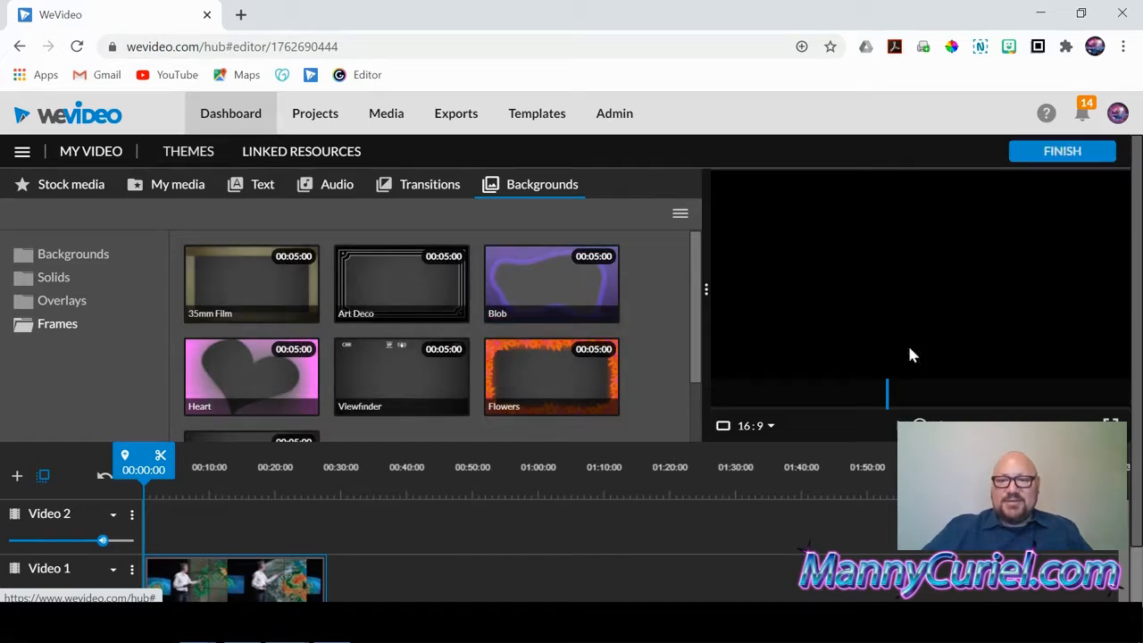
Check the preview's aspect ratio options and dismiss them without changing the format.
left_click(772, 427)
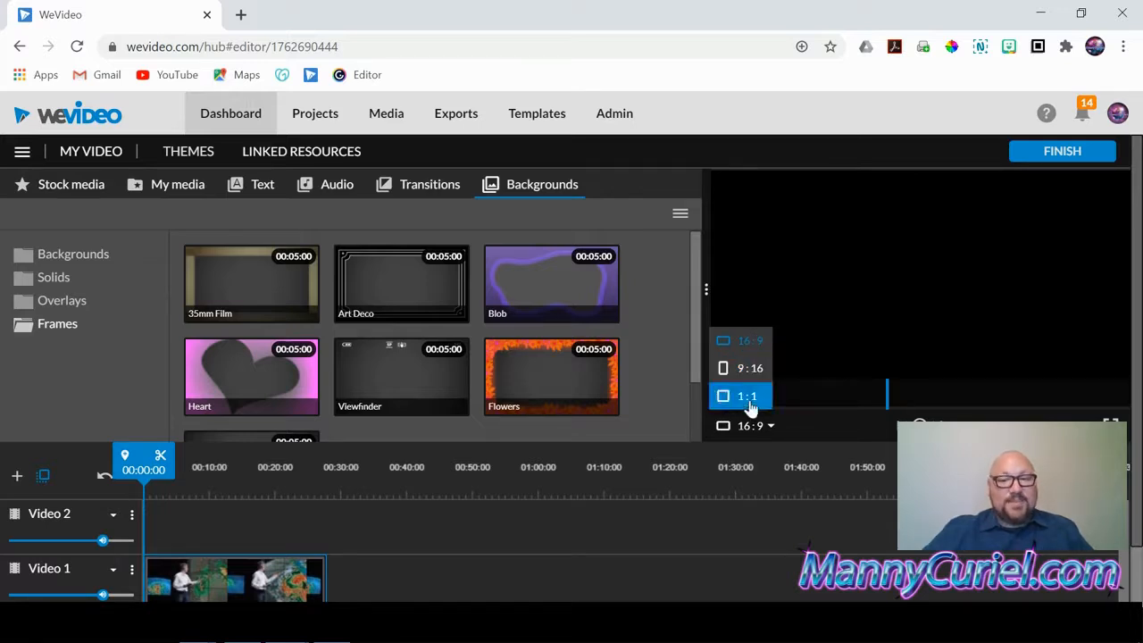
left_click(795, 419)
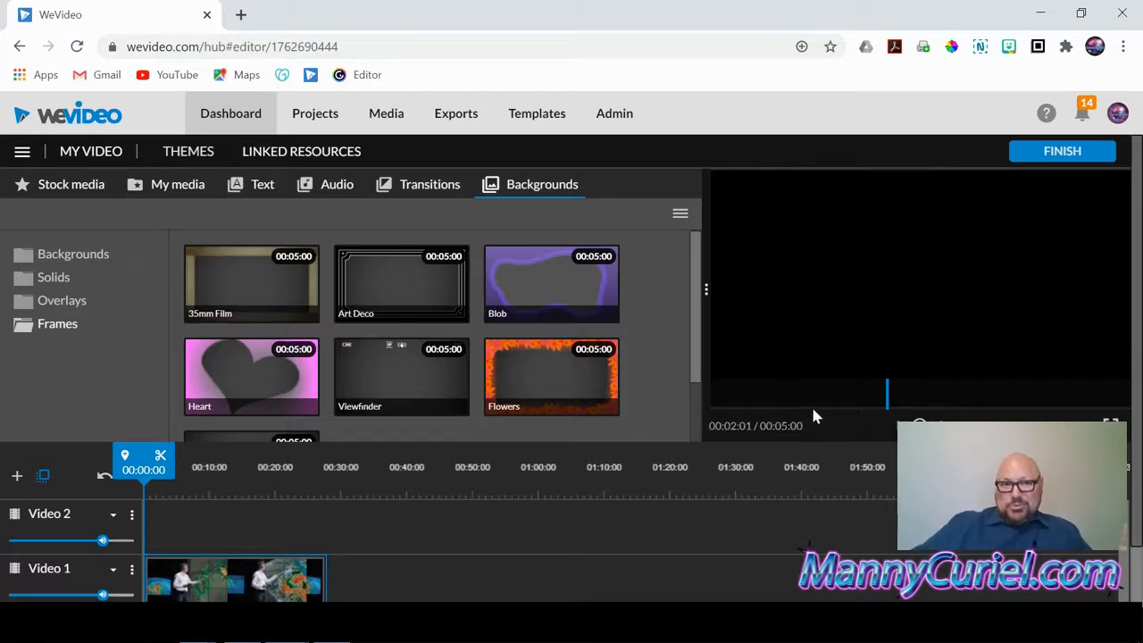